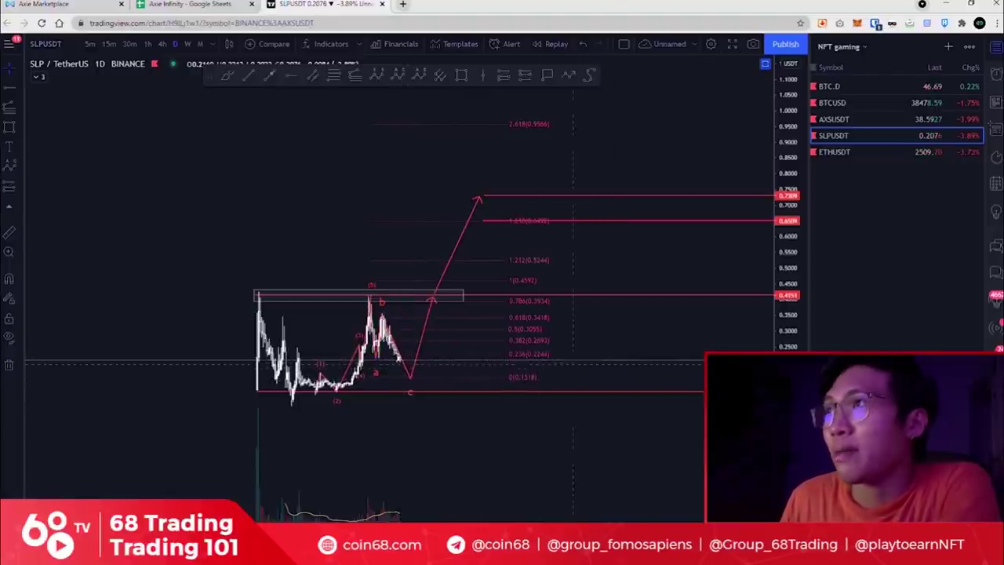
# Examine the SLPUSDT price projection and the AXSUSDT wave drawings with their support levels on the daily charts
pyautogui.scroll(3, 568, 445)
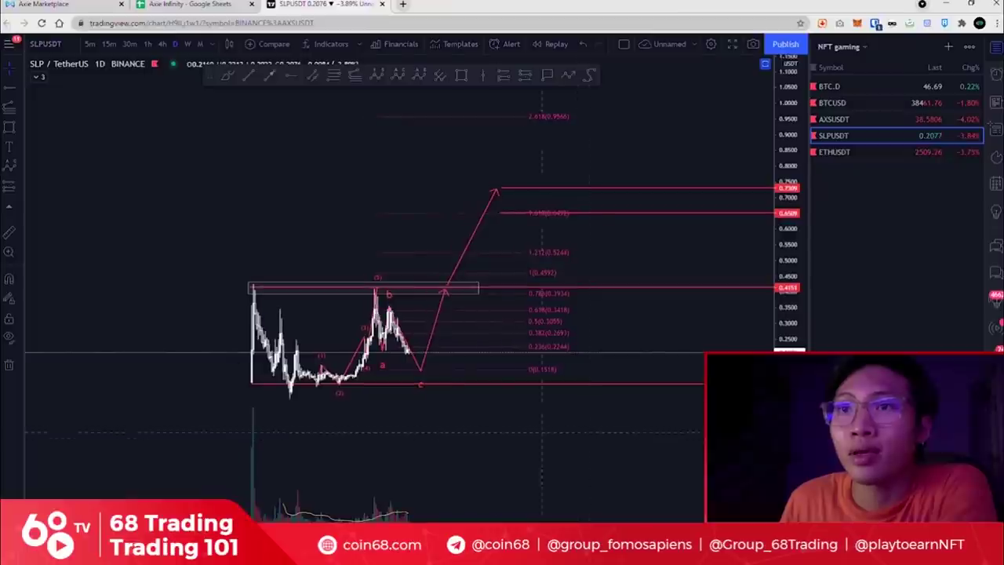
pyautogui.click(421, 377)
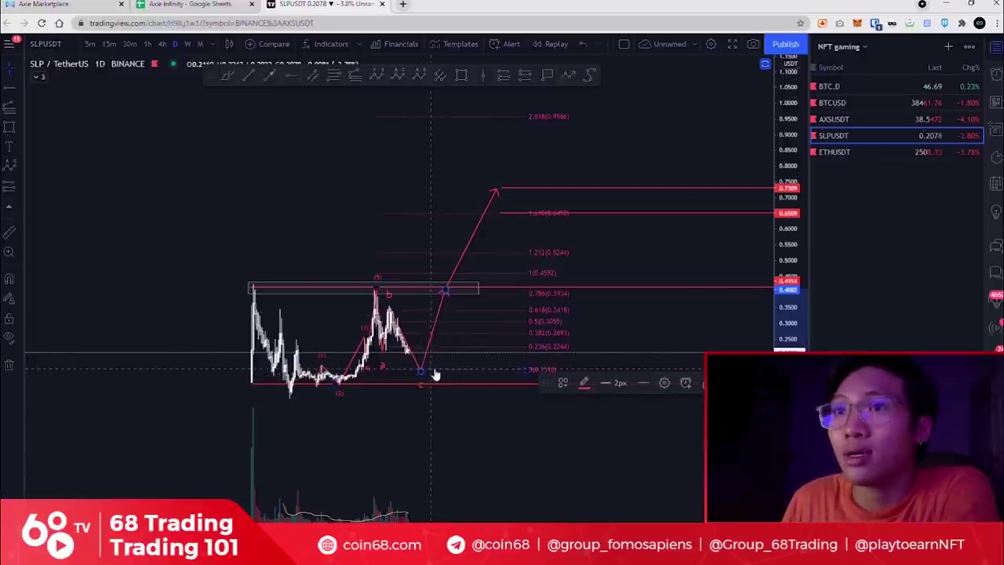
pyautogui.click(881, 118)
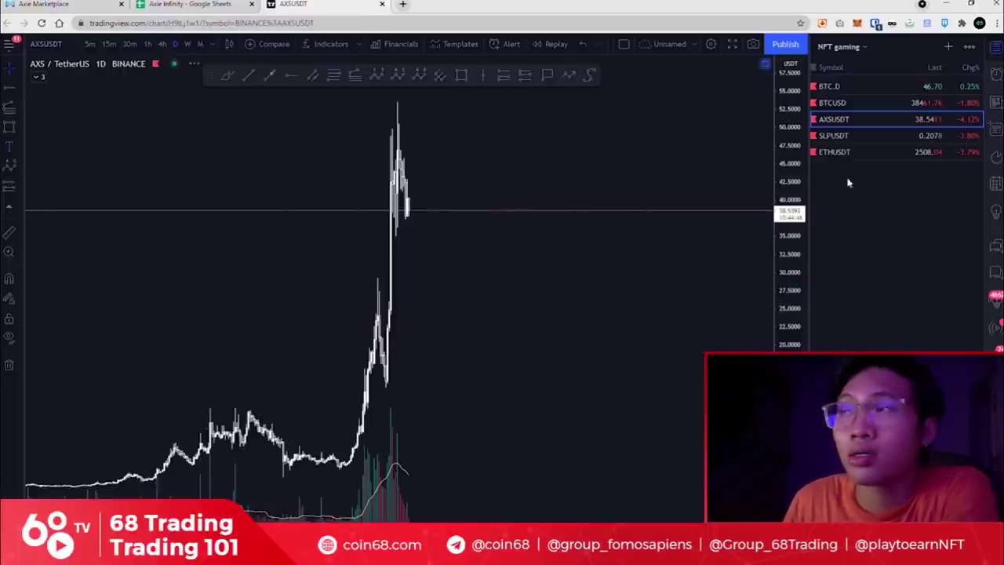
pyautogui.moveTo(641, 259); pyautogui.dragTo(516, 282)
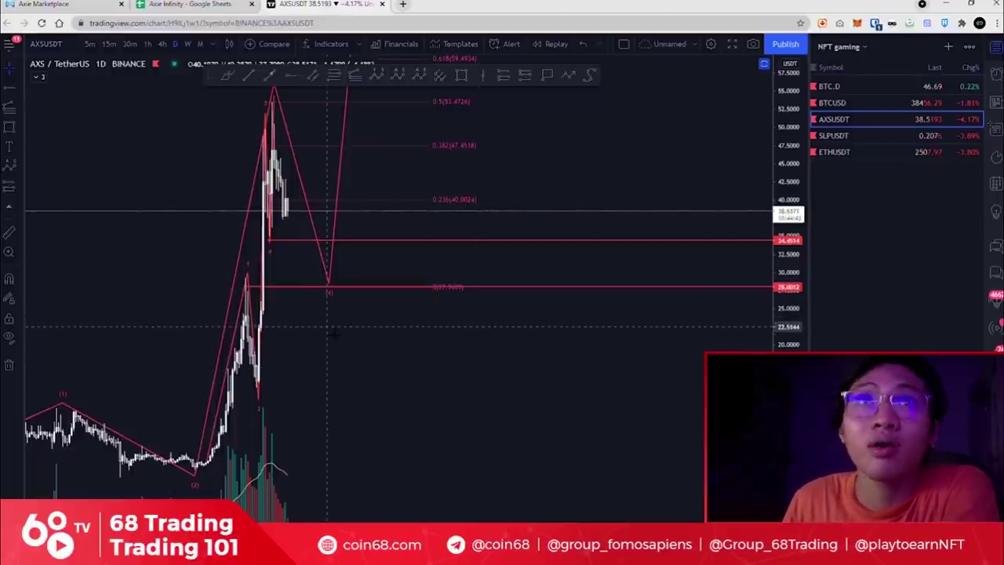
pyautogui.moveTo(790, 335); pyautogui.dragTo(791, 388)
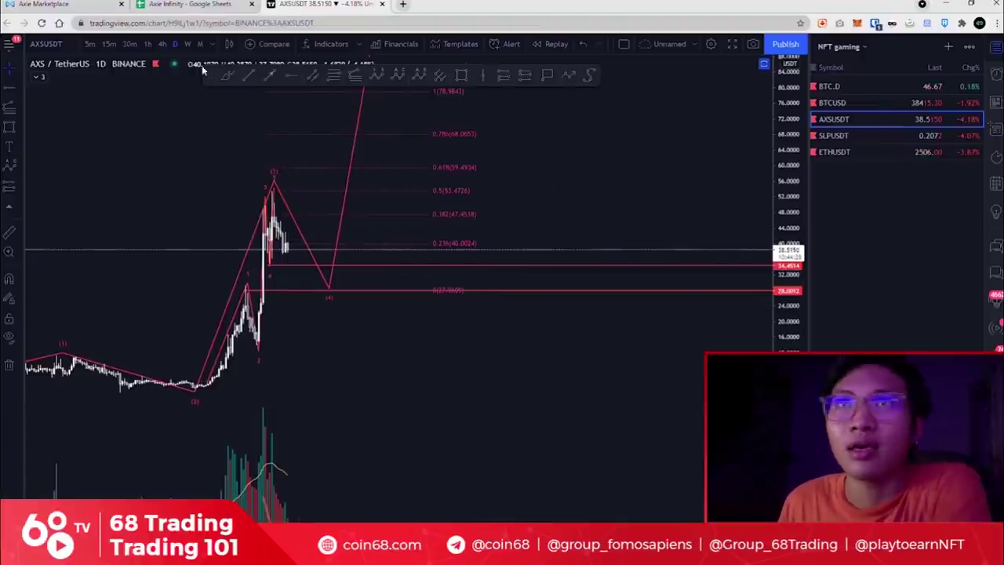
# Switch to the Axie Infinity spreadsheet and review the 3-pet investment and the SLP price rows
pyautogui.click(178, 6)
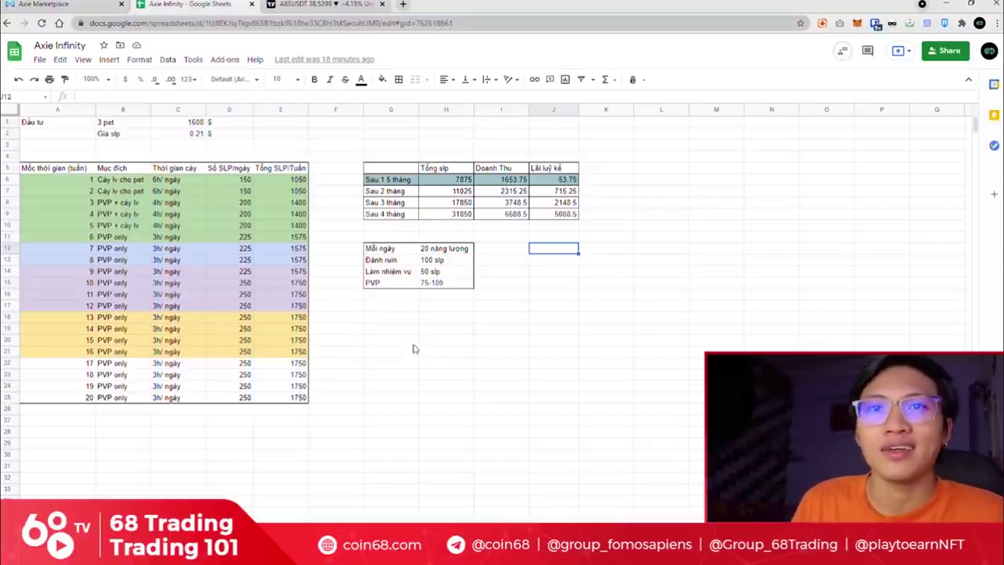
pyautogui.click(338, 374)
pyautogui.click(552, 352)
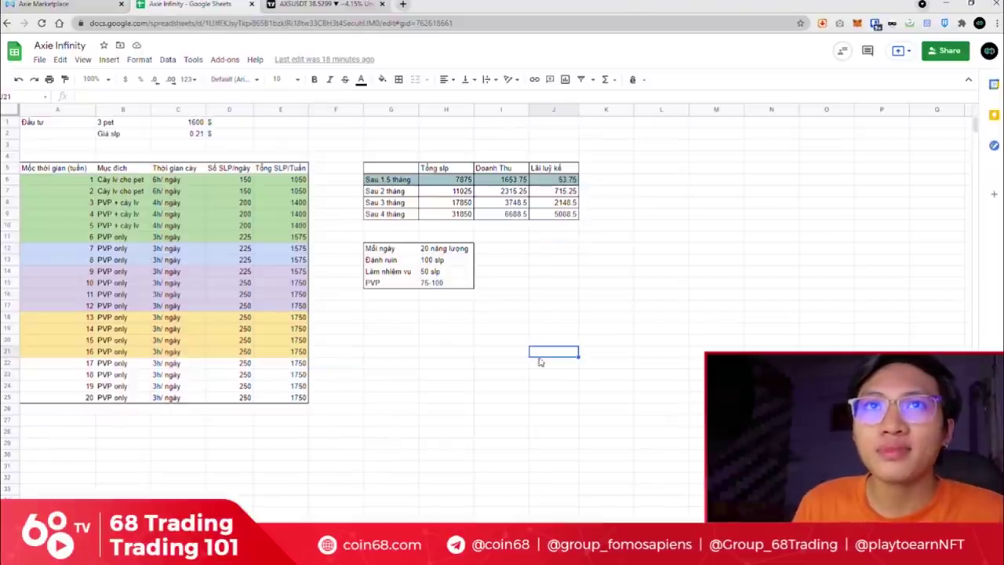
pyautogui.click(640, 422)
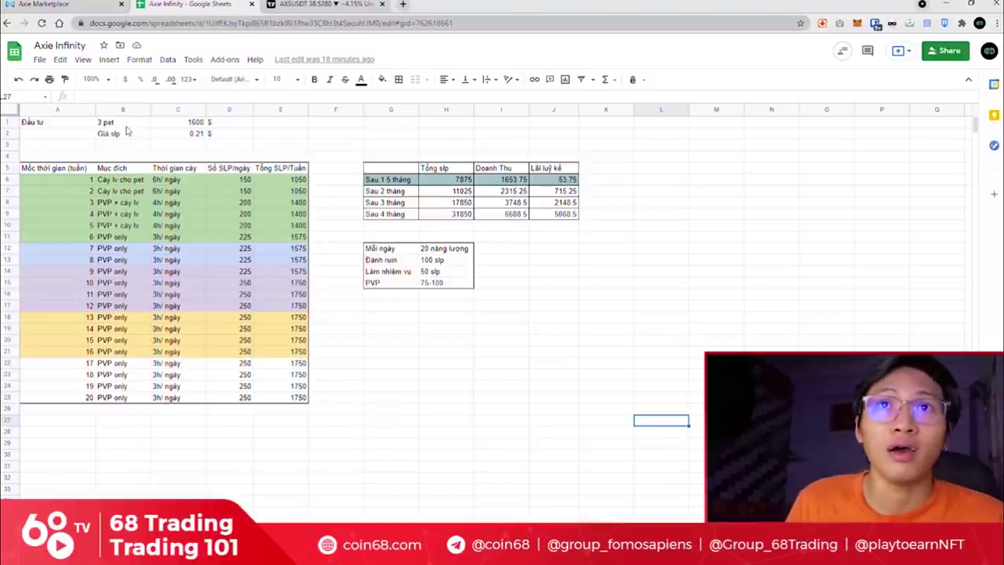
pyautogui.click(181, 124)
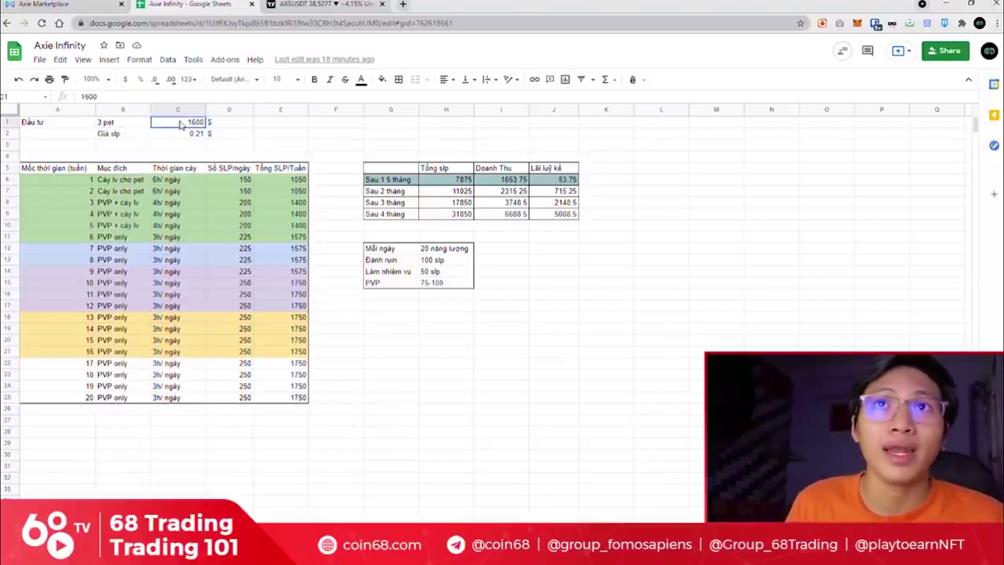
pyautogui.moveTo(133, 136); pyautogui.dragTo(201, 138)
pyautogui.click(280, 133)
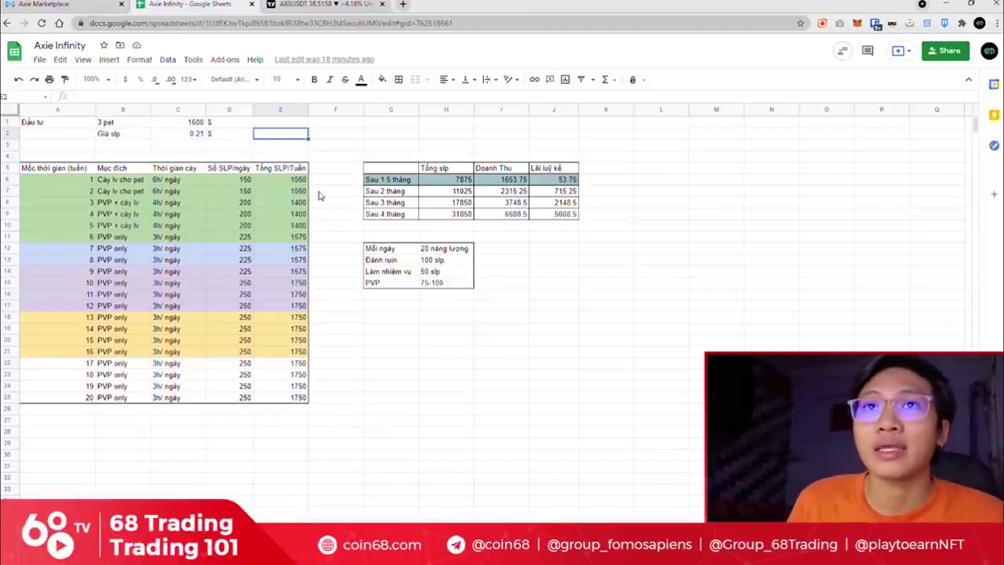
# Review the farming plan for weeks 3 to 5 and the SLP total and revenue after 1.5 months
pyautogui.moveTo(83, 180); pyautogui.dragTo(195, 227)
pyautogui.click(226, 201)
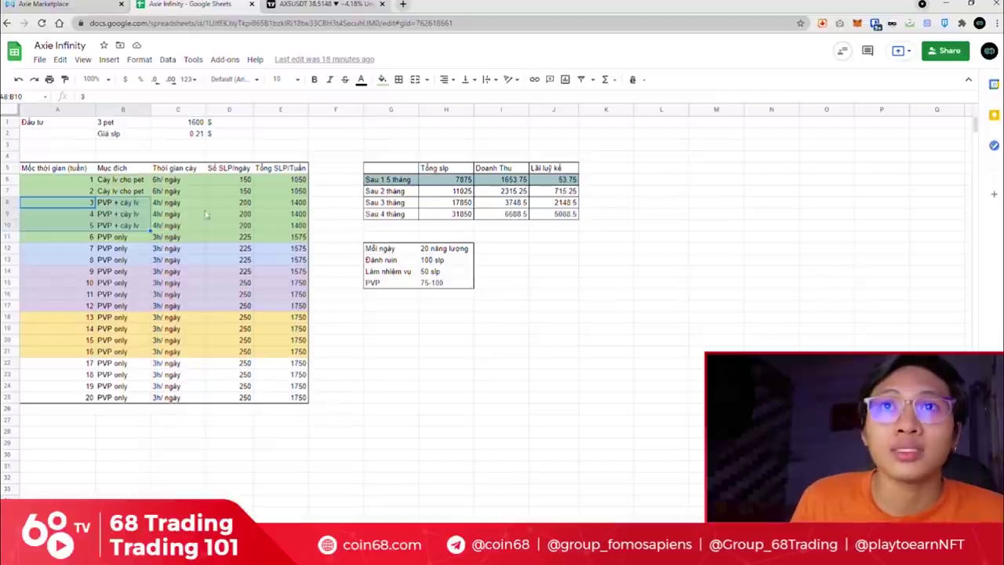
pyautogui.click(462, 183)
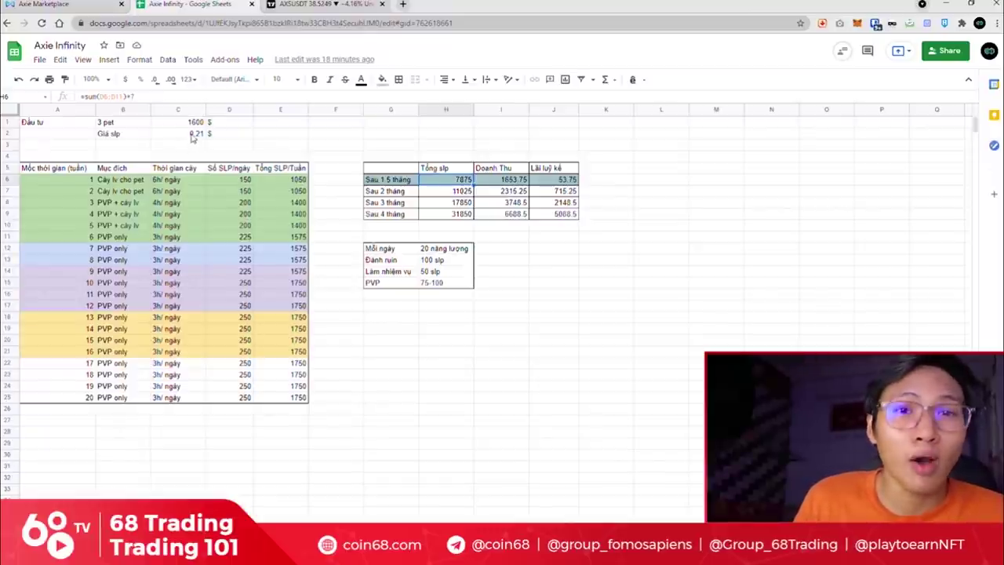
pyautogui.click(514, 182)
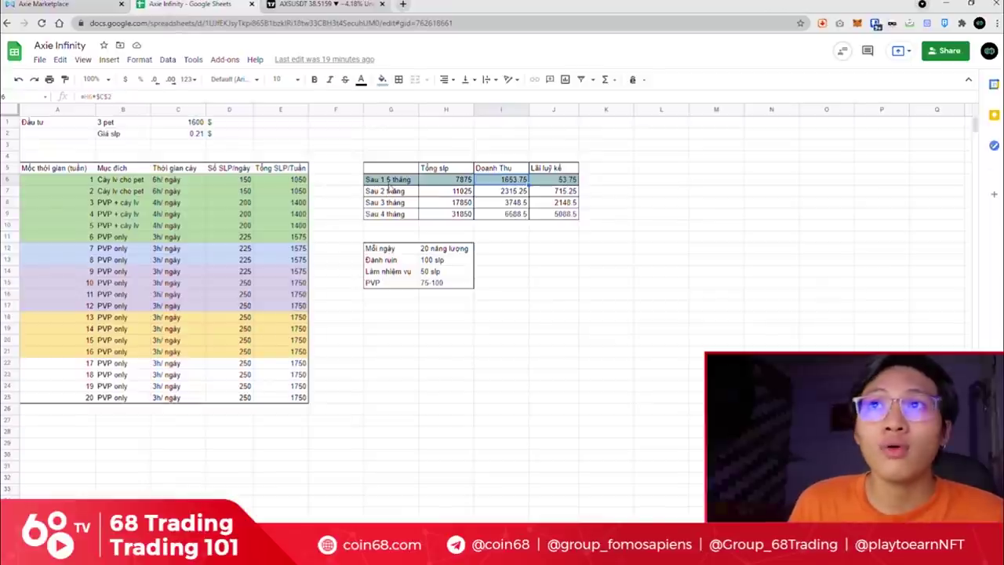
# Review the results after 2, 3 and 4 months, focusing on the cumulative profit column
pyautogui.moveTo(388, 194); pyautogui.dragTo(567, 220)
pyautogui.click(553, 239)
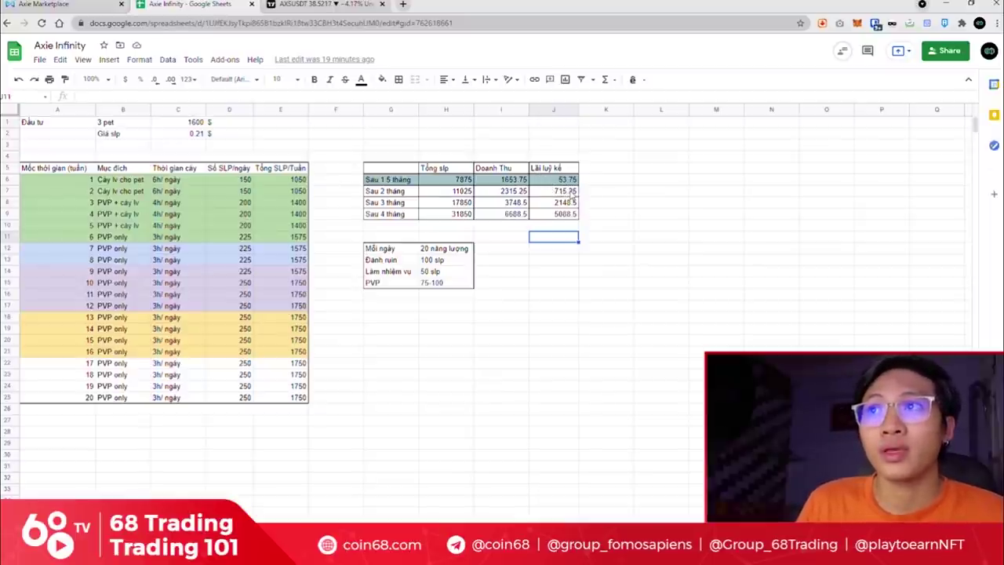
pyautogui.click(570, 191)
pyautogui.click(566, 202)
pyautogui.click(562, 214)
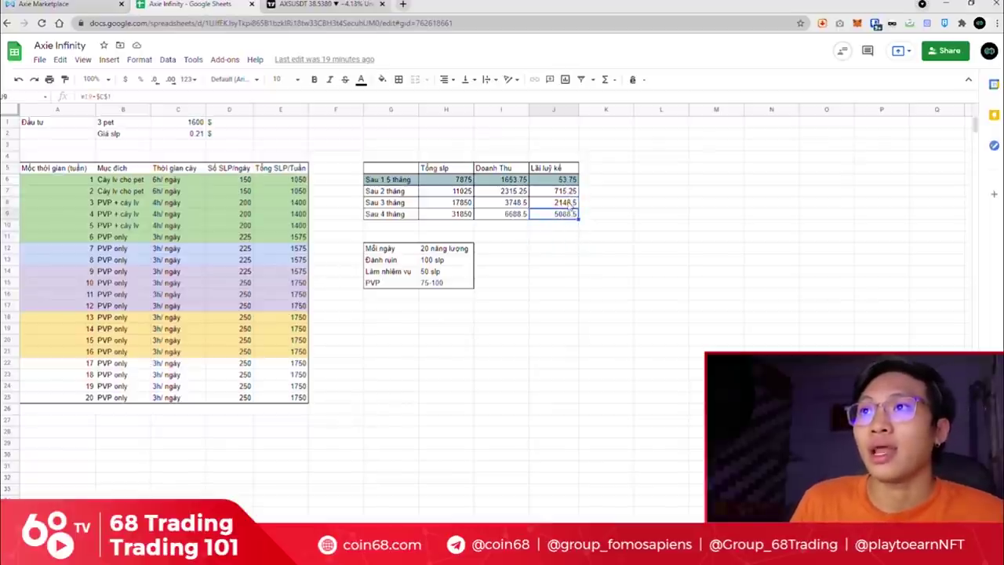
pyautogui.click(567, 202)
pyautogui.click(569, 215)
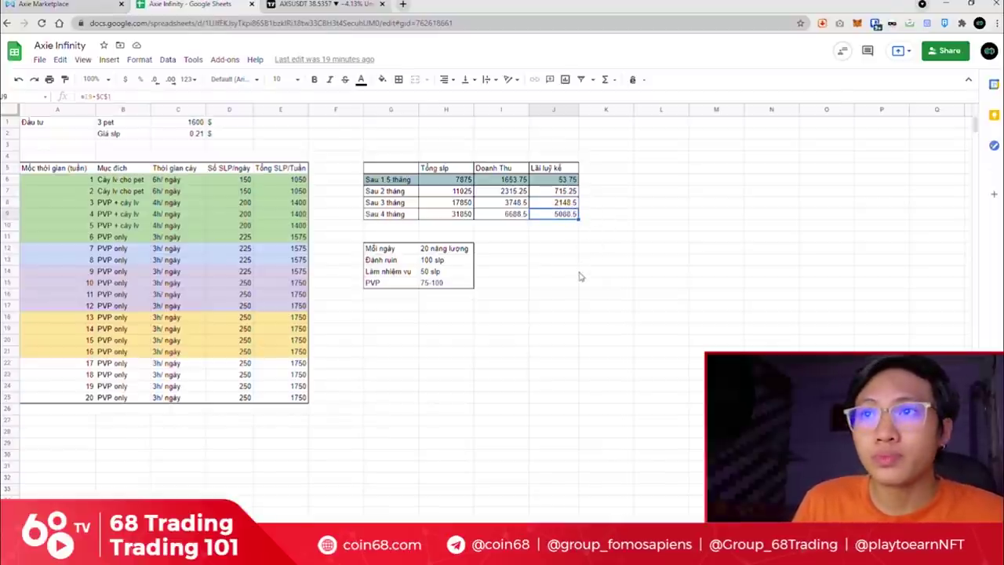
# Switch to TradingView and examine the SLPUSDT chart with its price scale compressed to show the upper targets
pyautogui.click(334, 4)
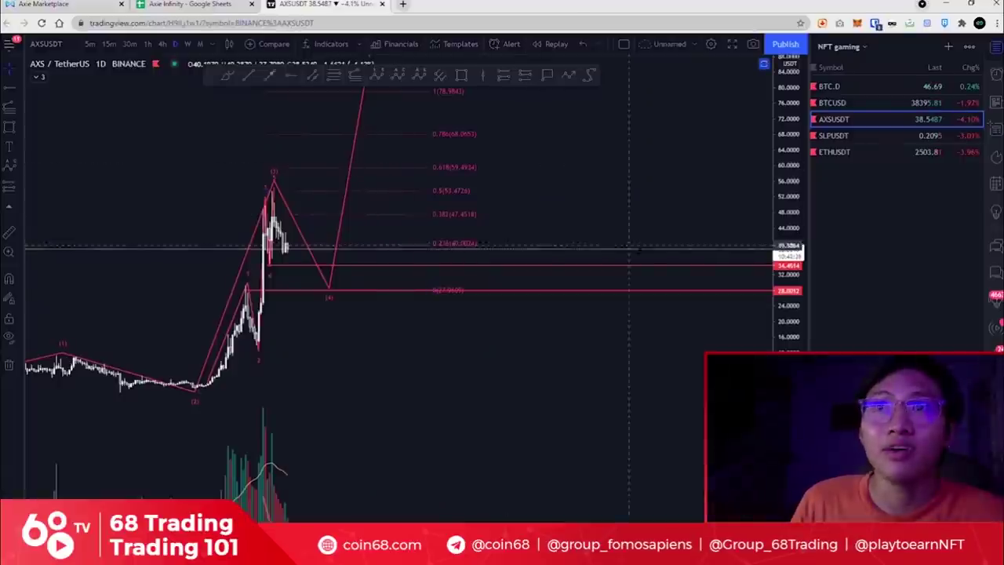
pyautogui.click(853, 138)
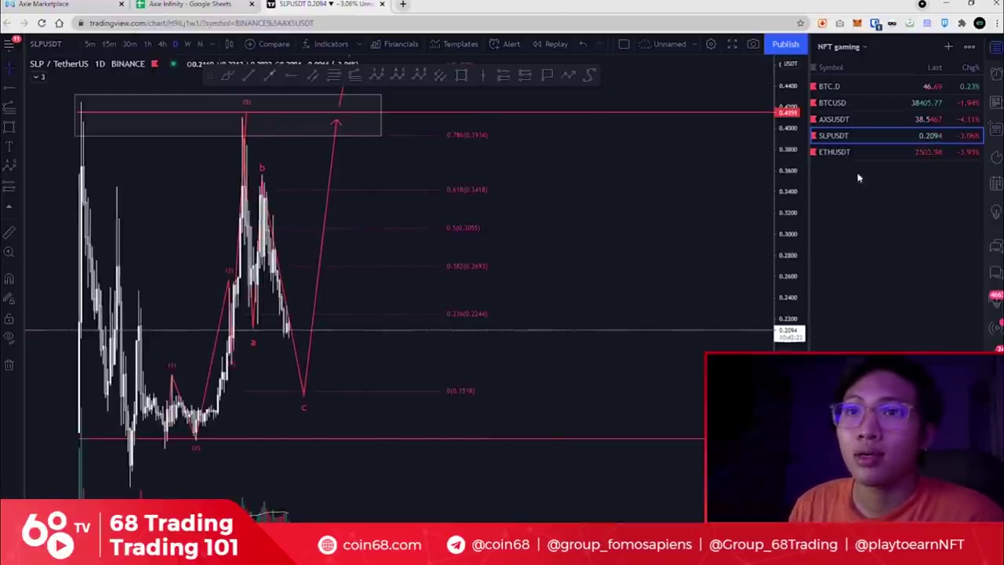
pyautogui.moveTo(788, 188); pyautogui.dragTo(788, 235)
pyautogui.moveTo(614, 464); pyautogui.dragTo(627, 429)
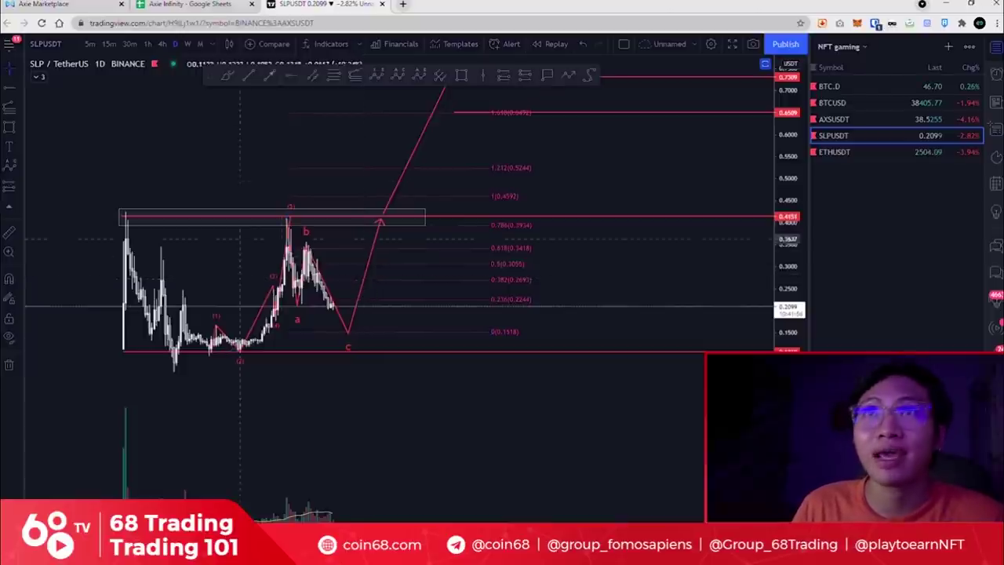
# Return to the Axie Infinity spreadsheet and review the SLP price in row 2
pyautogui.click(192, 4)
pyautogui.click(127, 136)
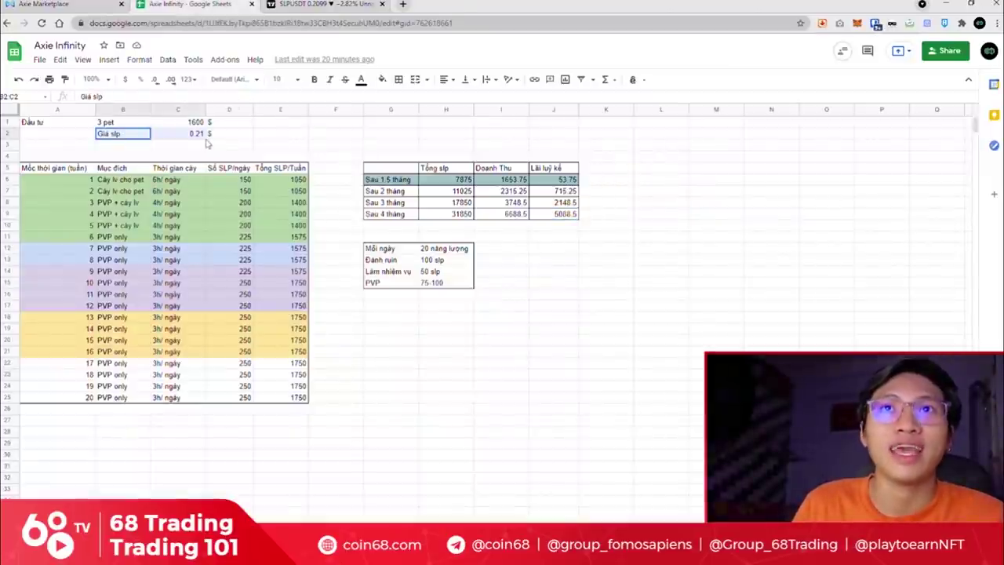
pyautogui.click(208, 144)
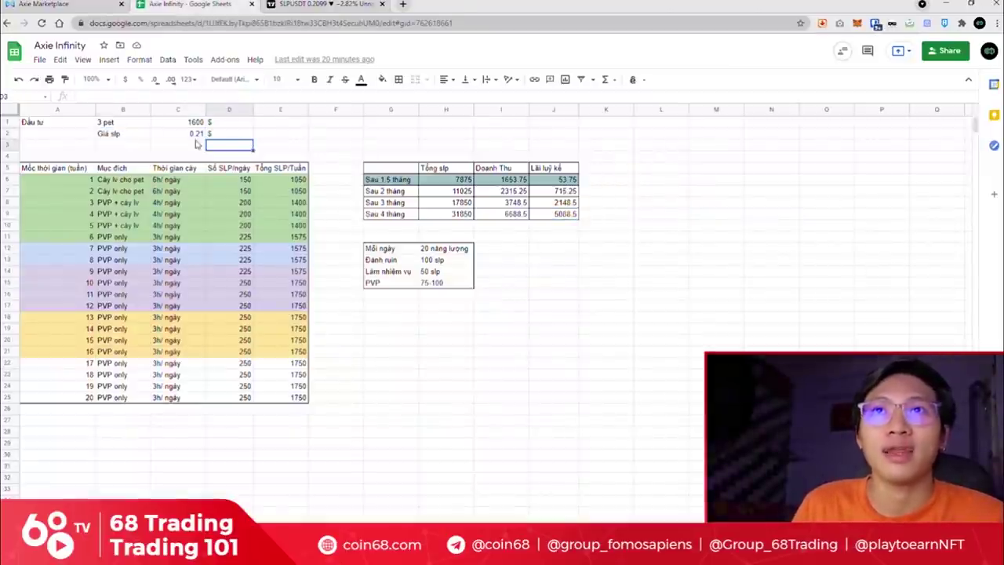
pyautogui.click(487, 344)
pyautogui.click(408, 343)
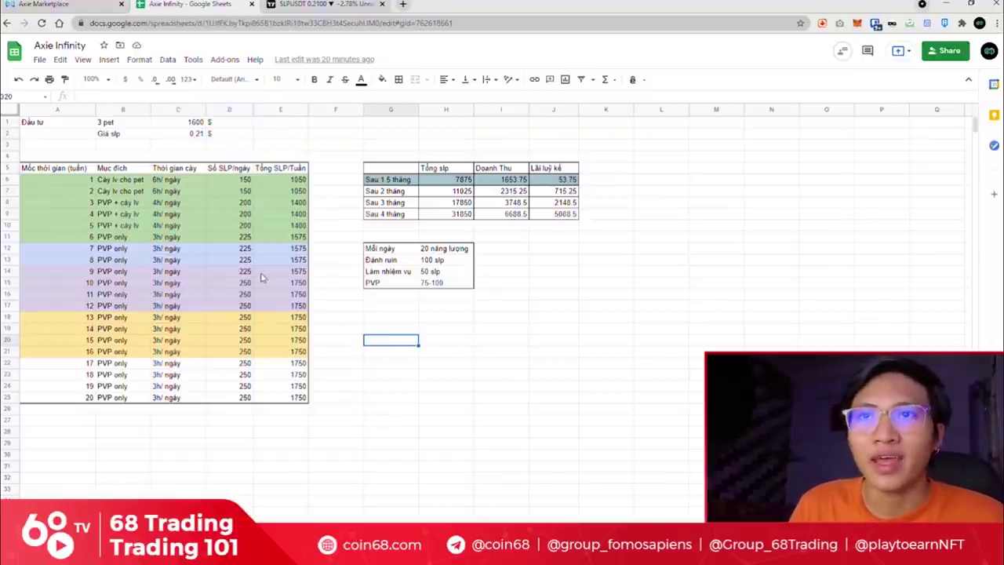
pyautogui.click(396, 330)
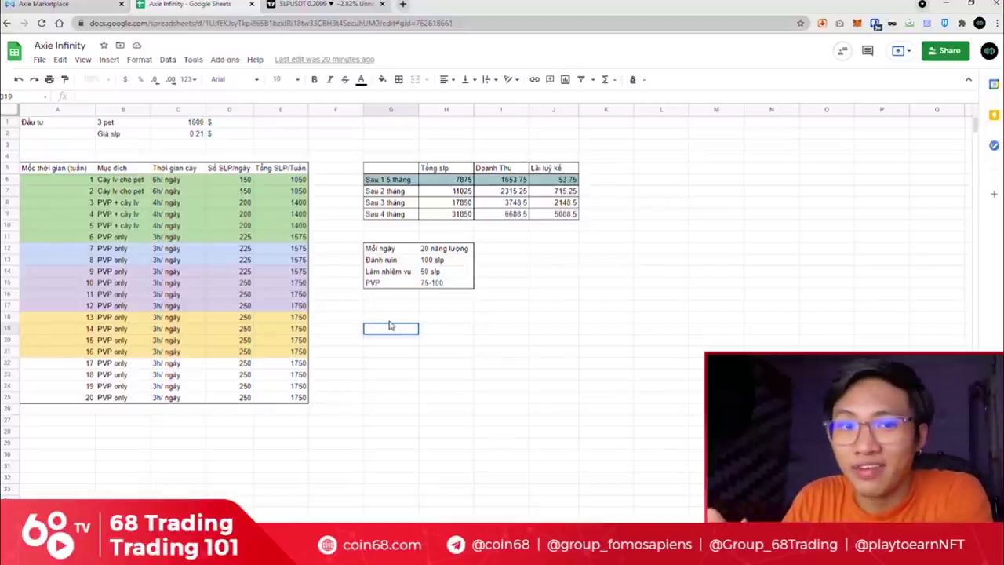
# Enter the daily SLP amount from the weekly plan, 250, in cell G18
pyautogui.click(245, 294)
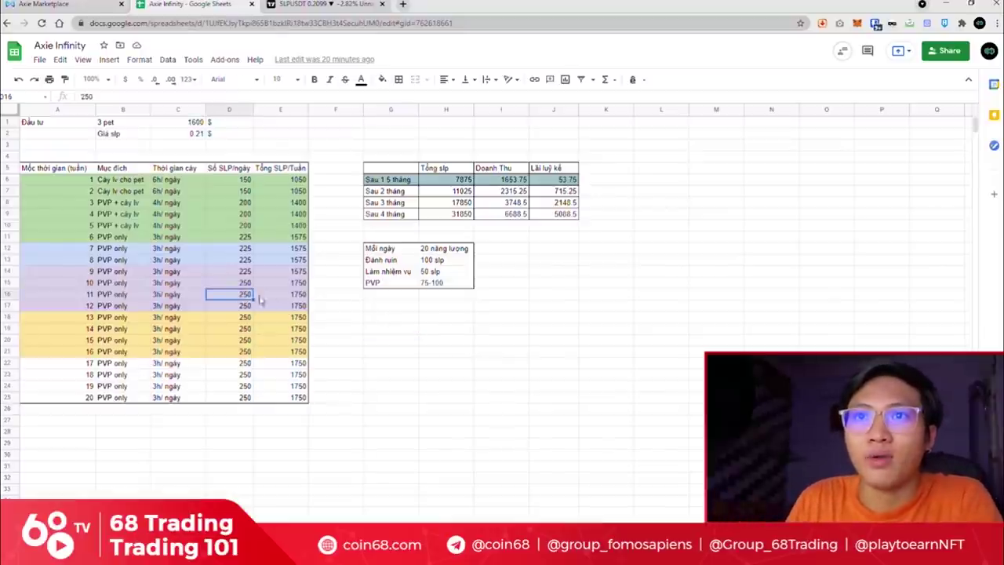
pyautogui.click(397, 318)
pyautogui.write('250')
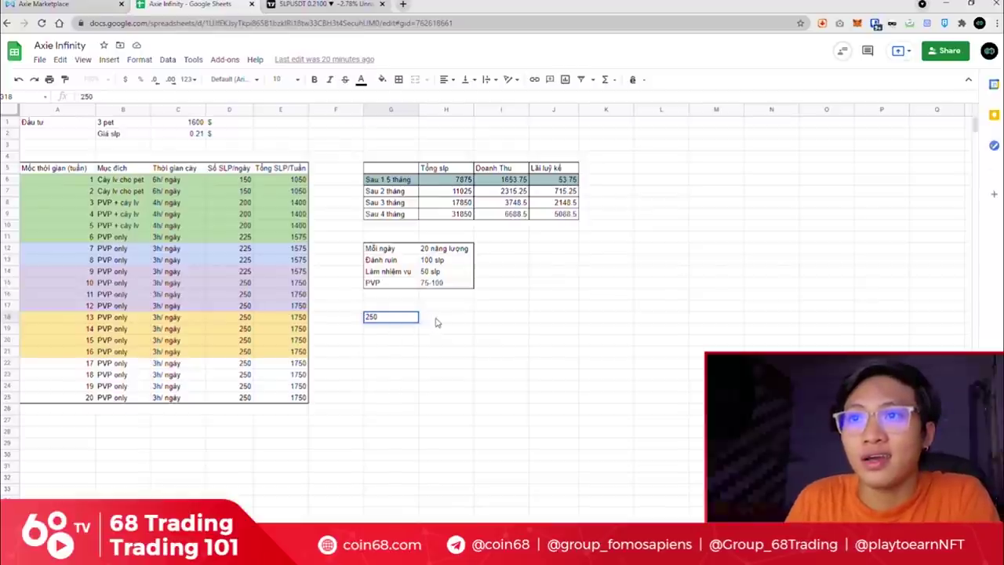
# Calculate the daily income in cell H18 with the formula =C2*G18
pyautogui.click(437, 322)
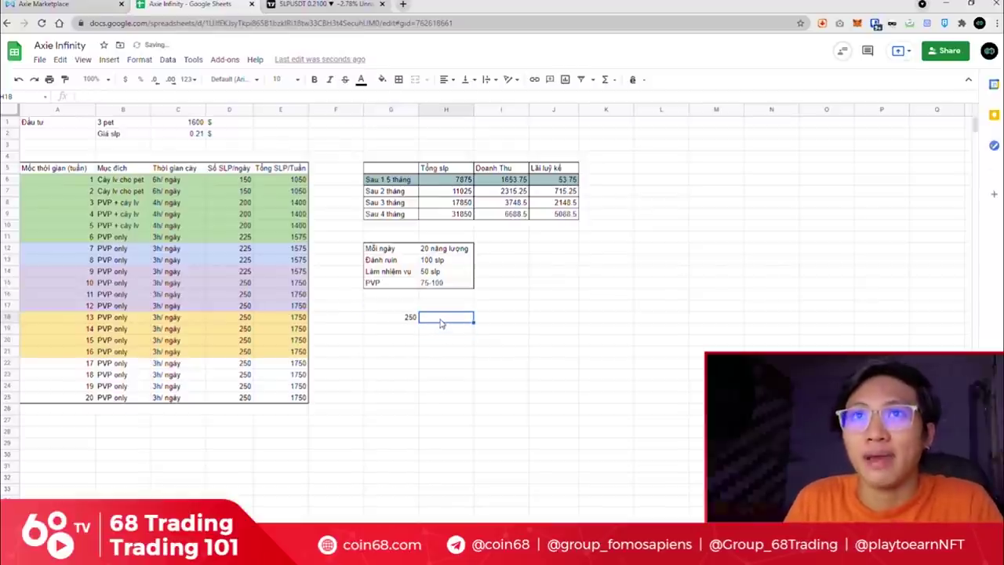
pyautogui.write('=')
pyautogui.click(193, 133)
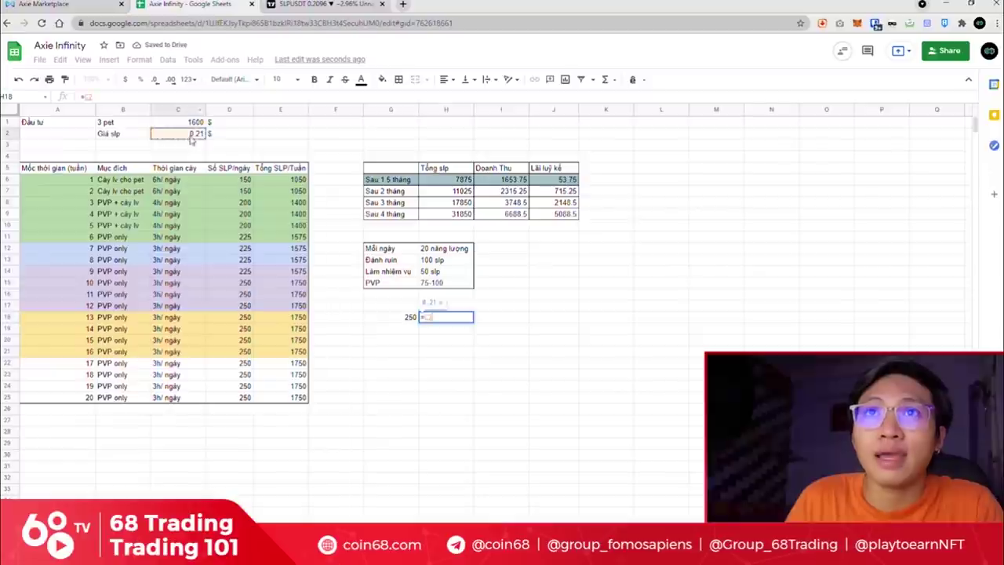
pyautogui.write('*')
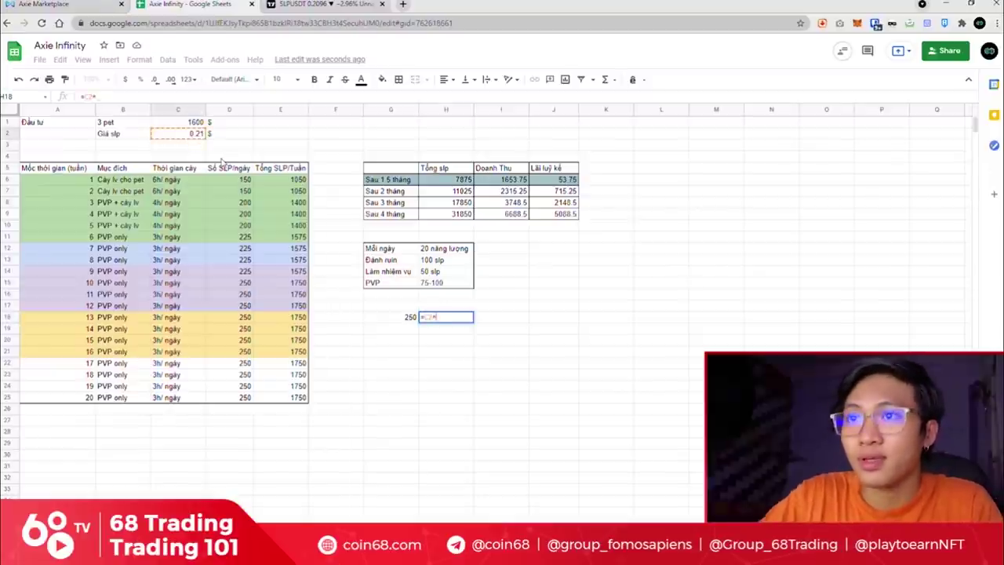
pyautogui.click(407, 321)
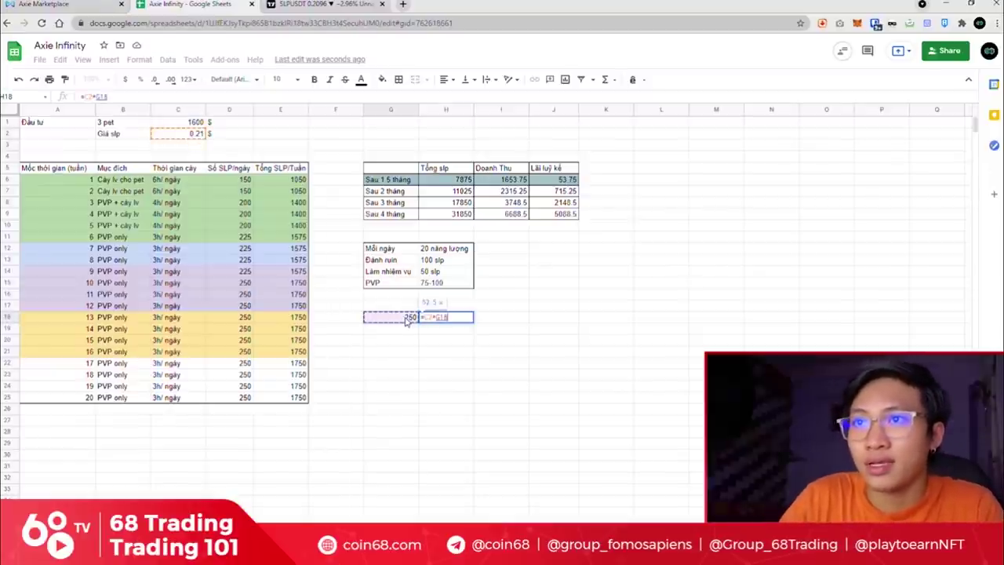
pyautogui.press('Return')
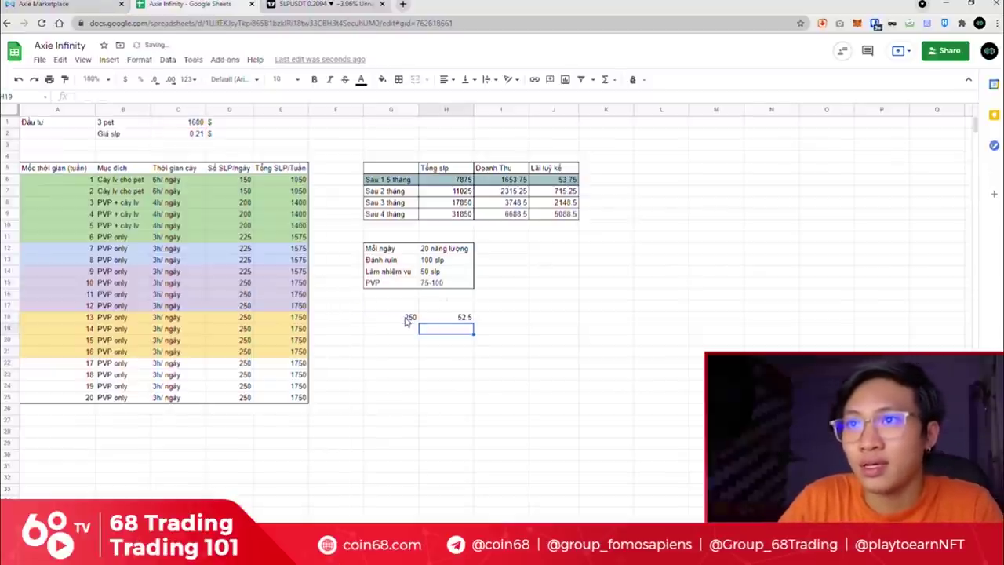
# Label the daily income by entering "1 ngày" in cell H17 above it
pyautogui.click(470, 319)
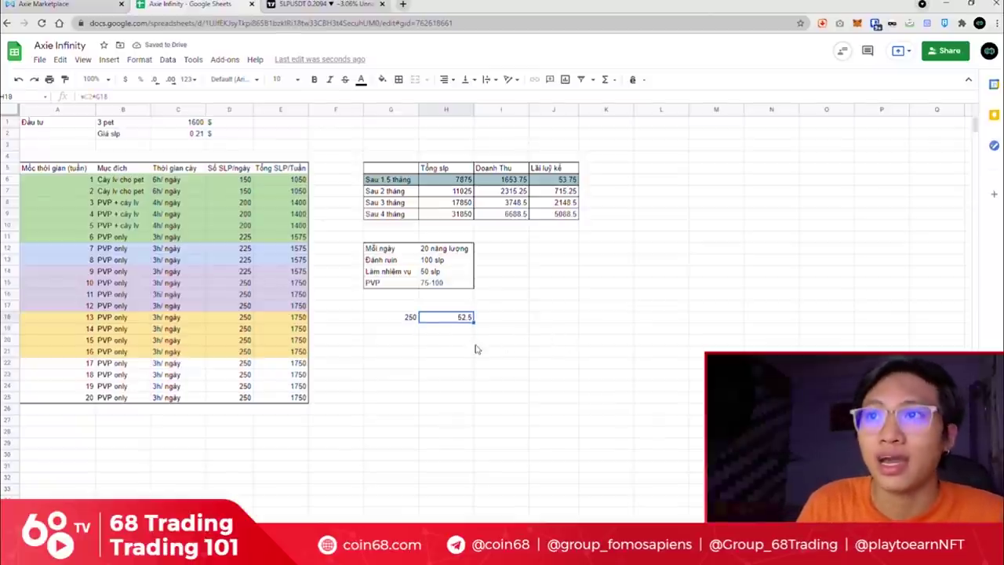
pyautogui.click(434, 343)
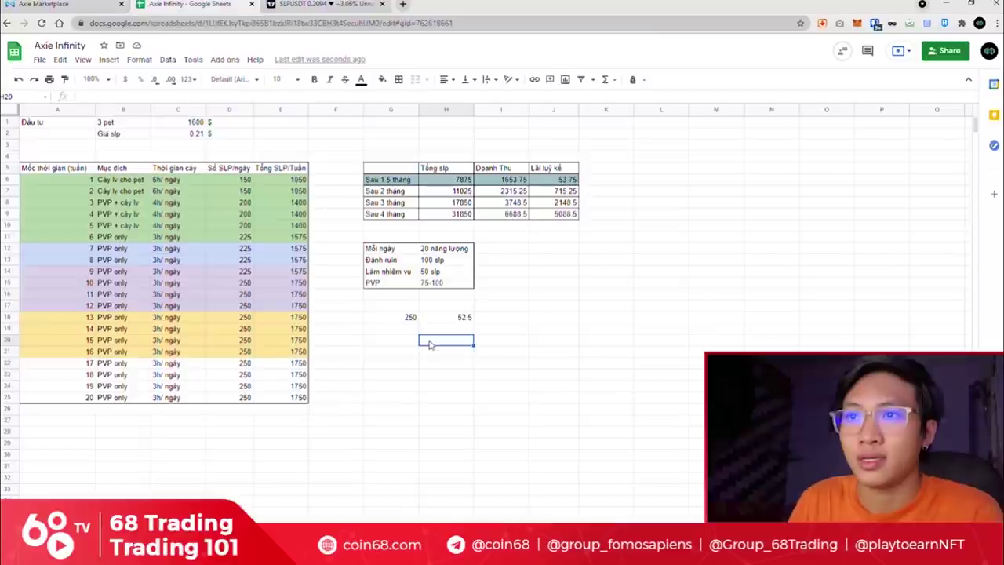
pyautogui.click(432, 307)
pyautogui.write('1 ngày')
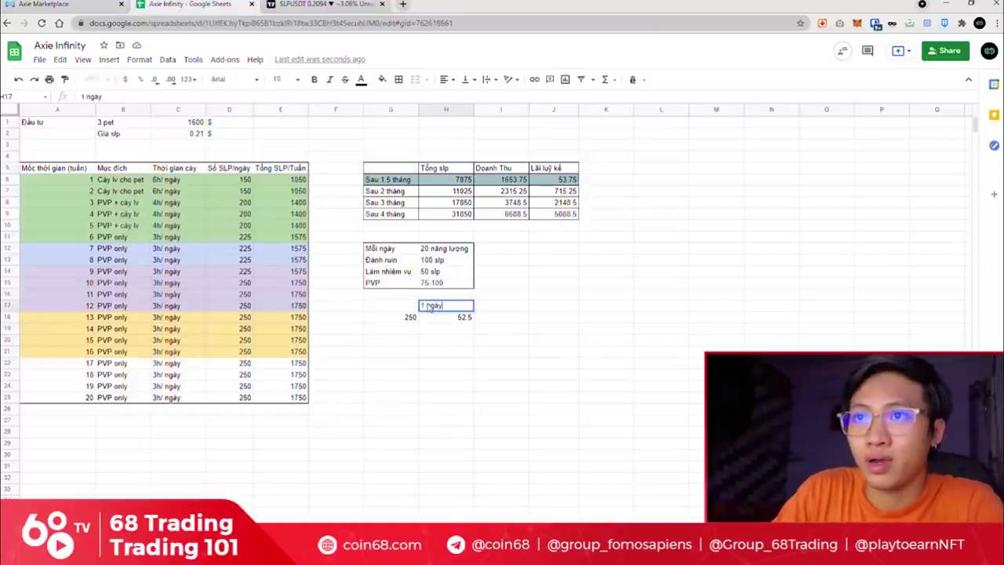
pyautogui.press('Return')
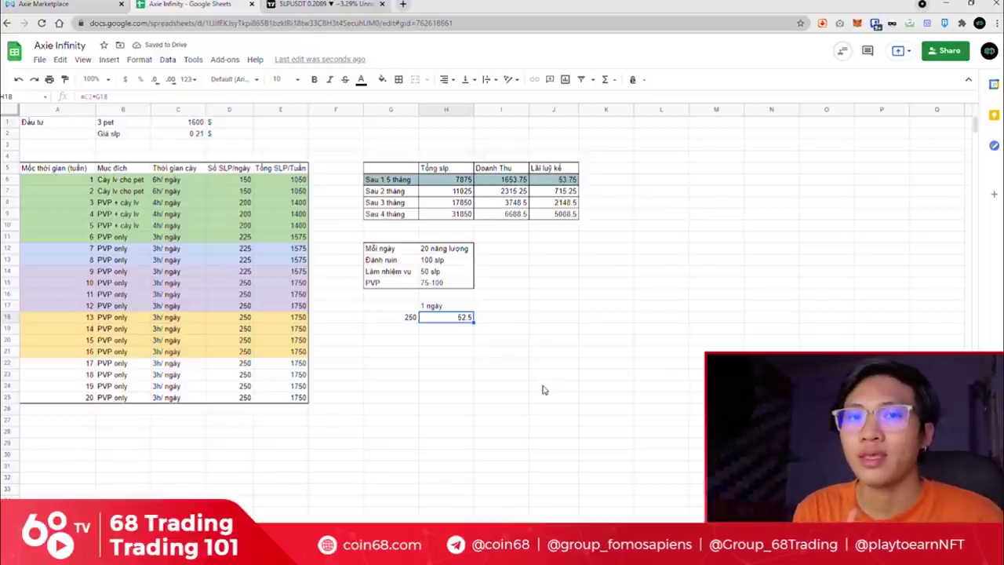
# Switch to TradingView and compare the AXSUSDT and SLPUSDT daily charts from the NFT gaming watchlist
pyautogui.click(328, 4)
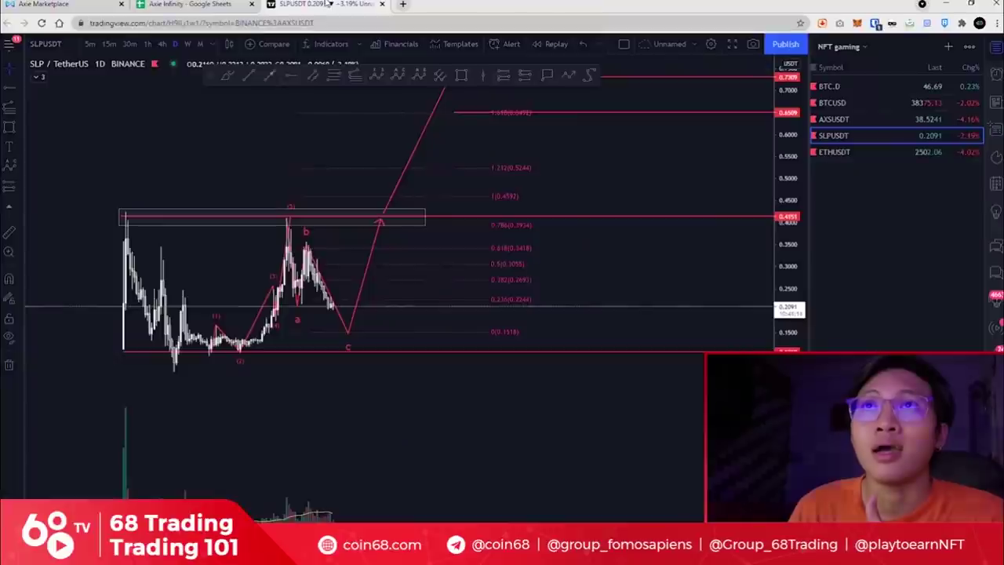
pyautogui.click(865, 121)
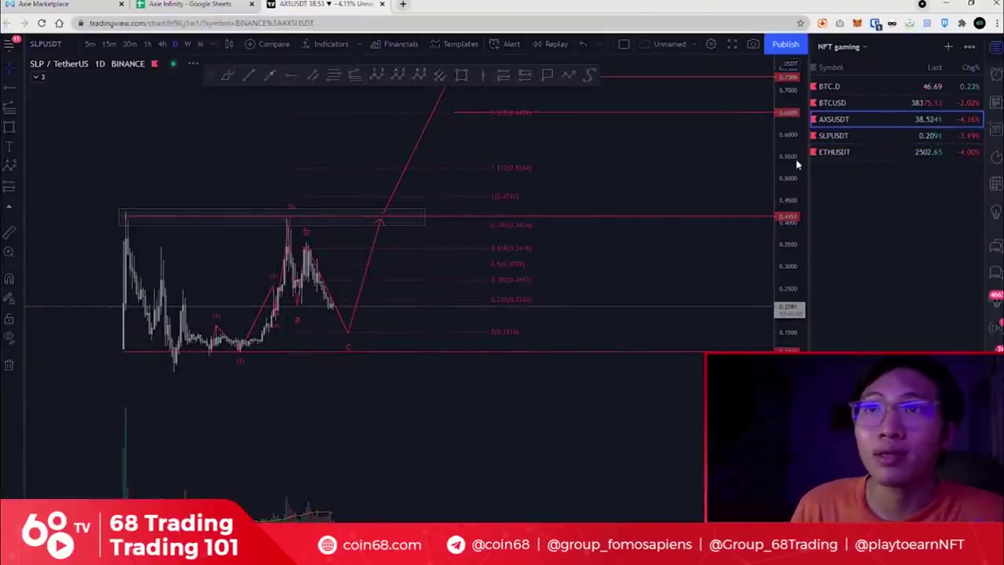
pyautogui.click(838, 139)
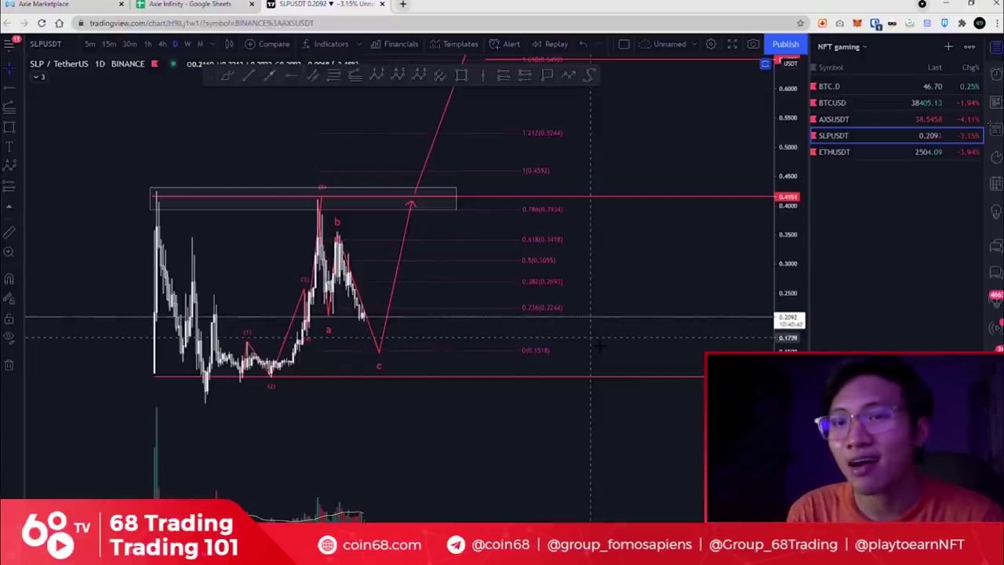
# Return to the Axie Infinity spreadsheet and calculate 70% of the investment in cell G22 with the formula =C1*0.7
pyautogui.click(192, 5)
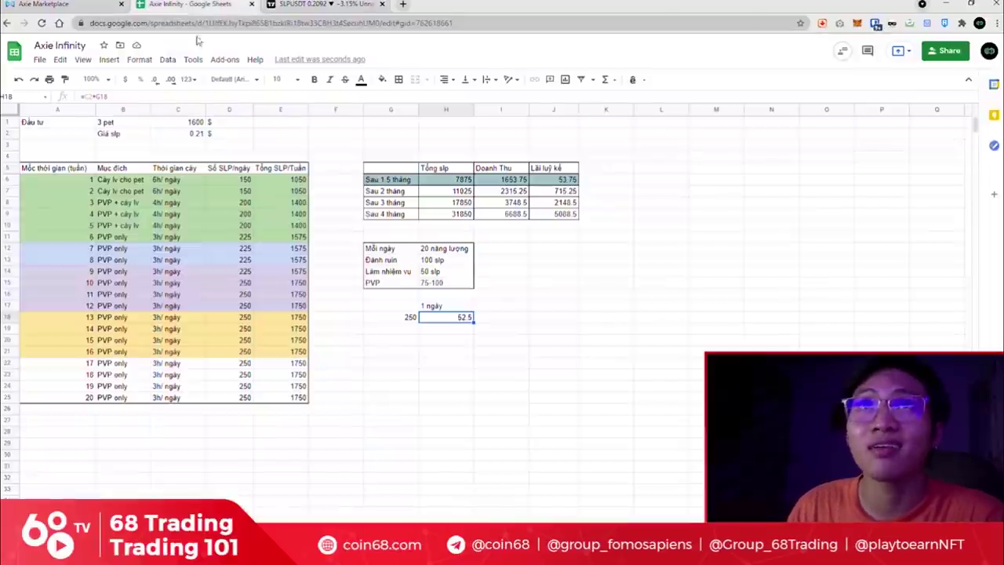
pyautogui.click(185, 123)
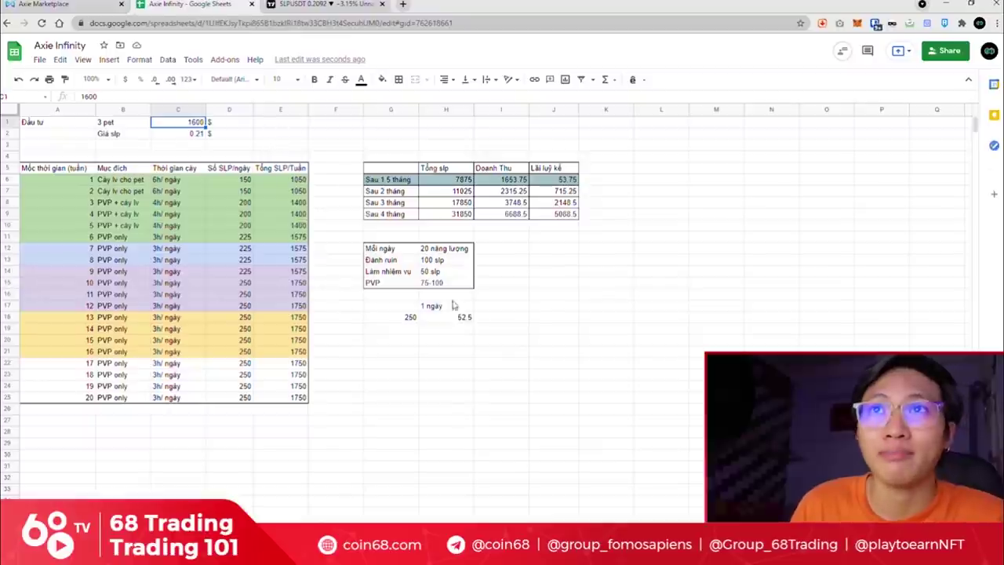
pyautogui.click(397, 330)
pyautogui.click(398, 364)
pyautogui.write('1')
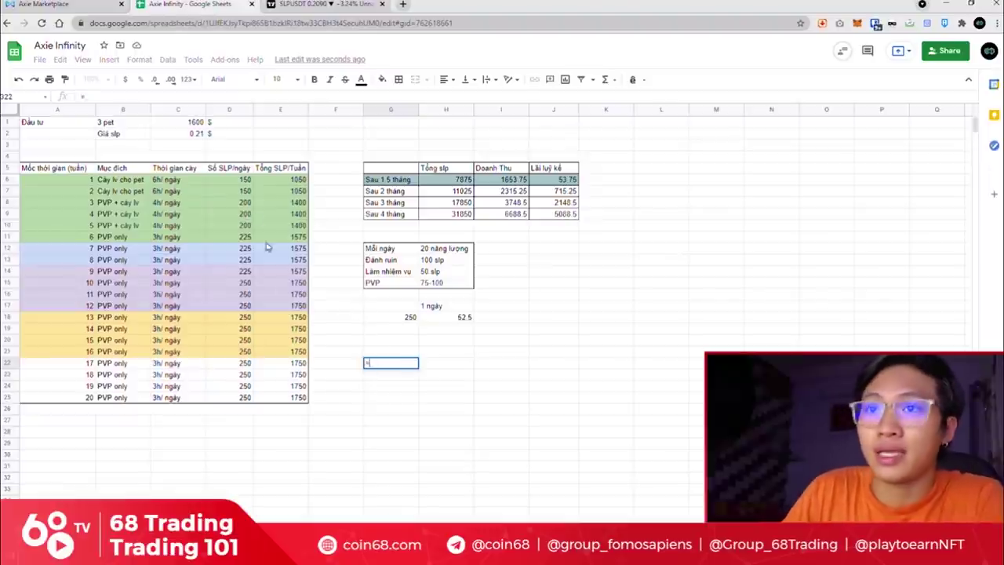
pyautogui.click(200, 124)
pyautogui.write('*8')
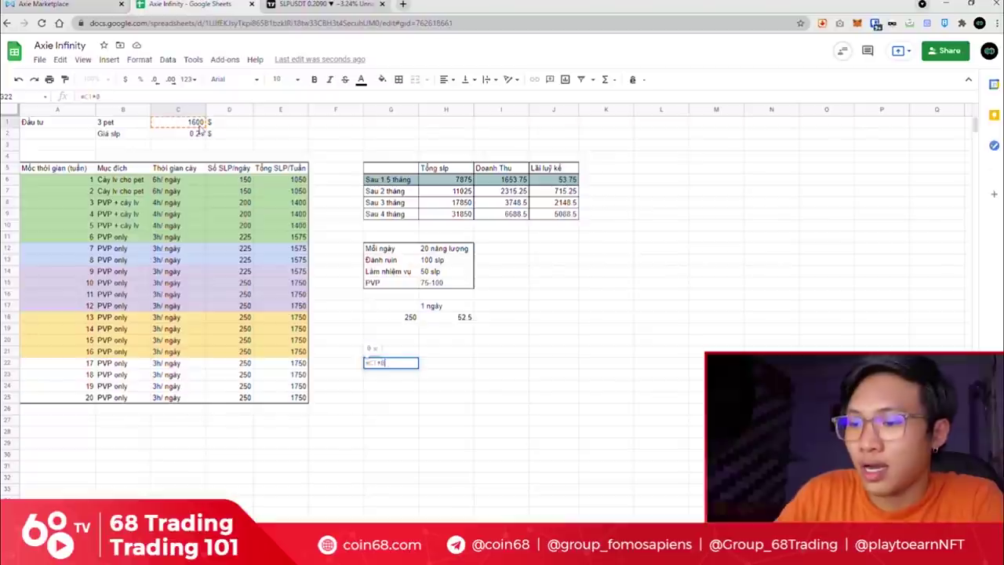
pyautogui.write('7')
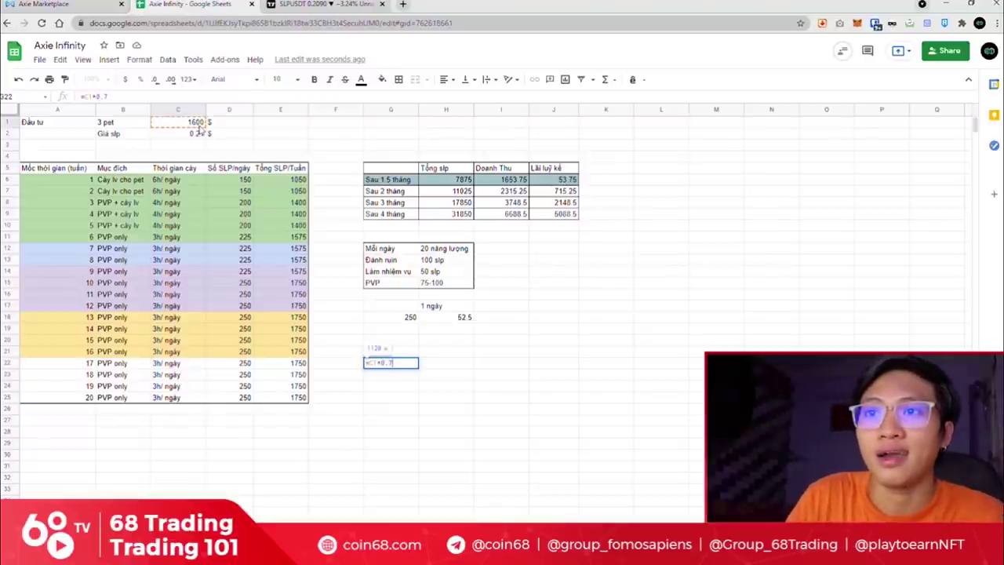
pyautogui.press('Return')
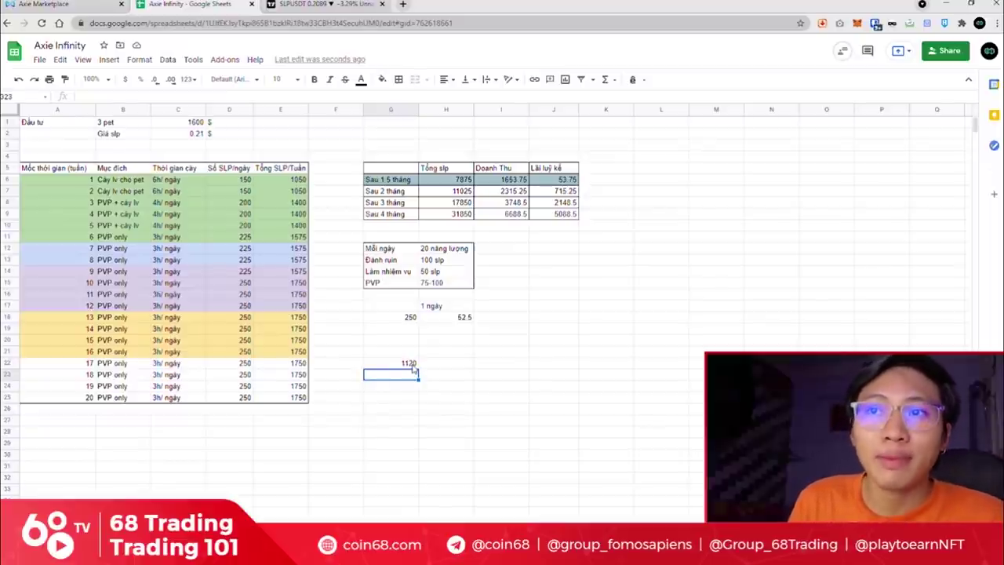
# Calculate the days needed to earn back the rest of the investment in cell H22 with the formula =(C1-G22)/H18
pyautogui.click(411, 366)
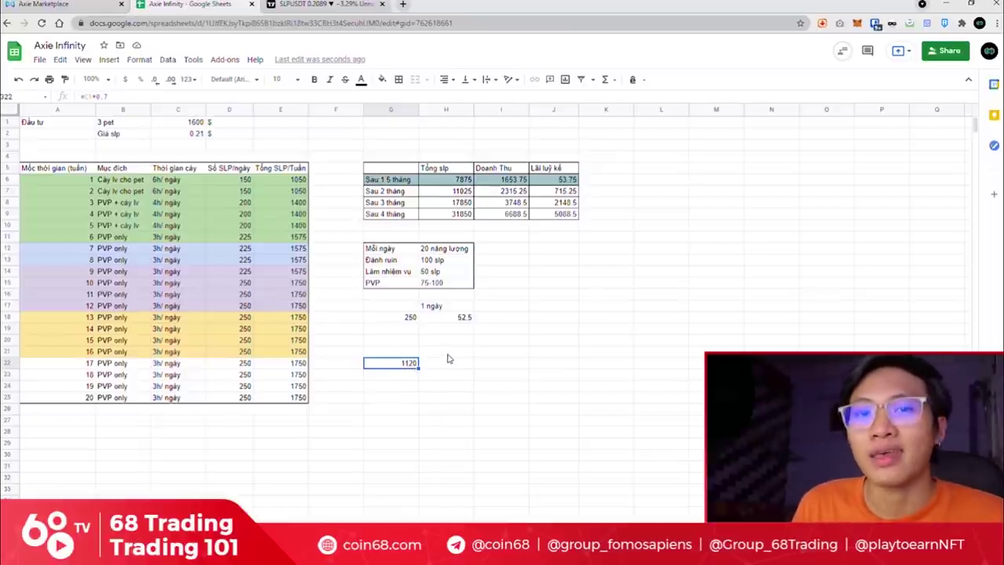
pyautogui.click(466, 320)
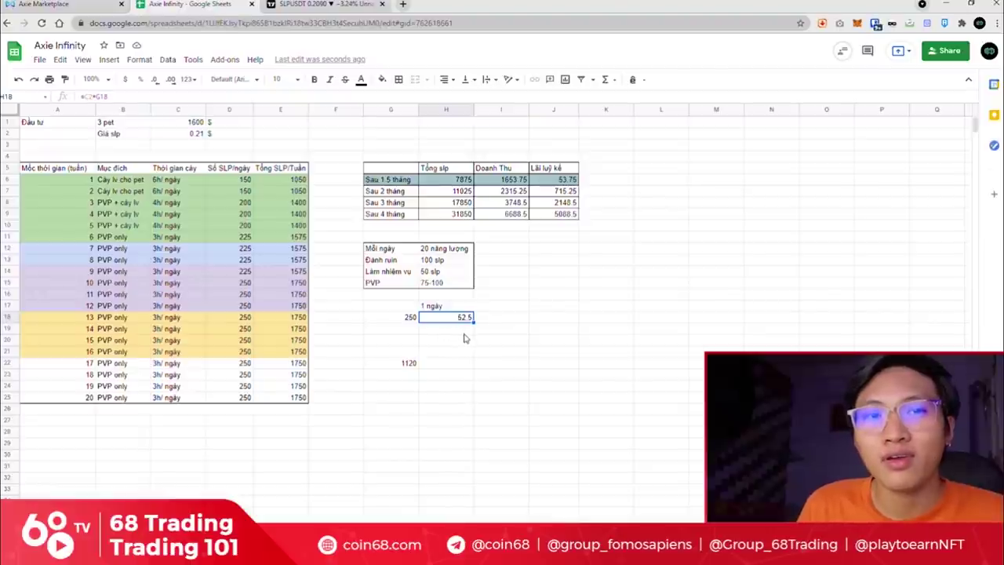
pyautogui.click(443, 364)
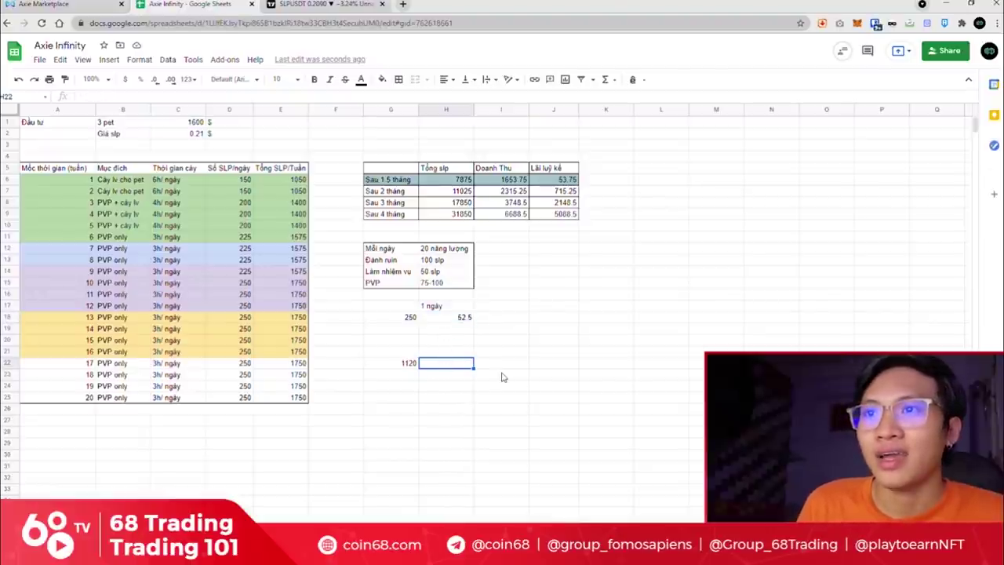
pyautogui.write('=')
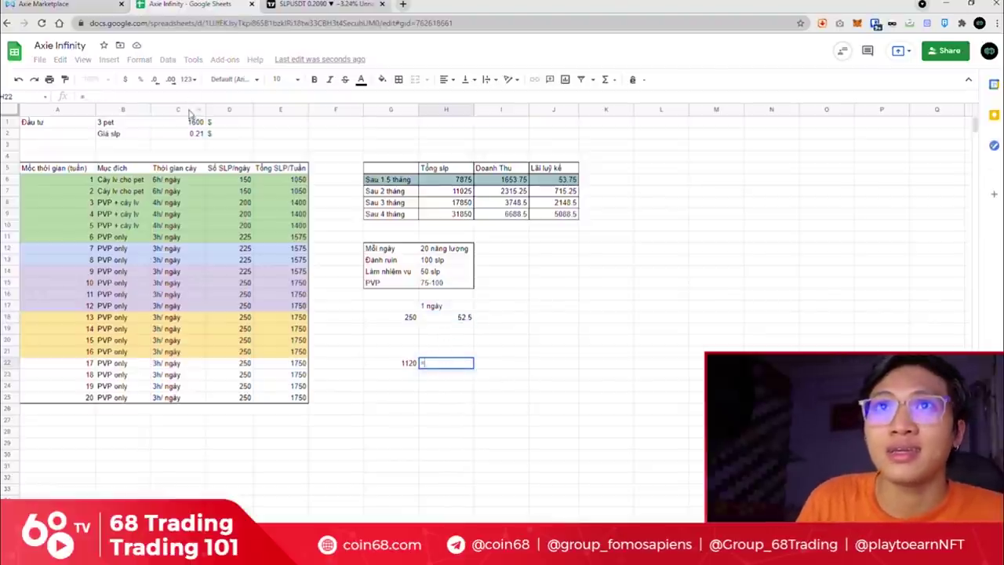
pyautogui.click(188, 121)
pyautogui.write('-')
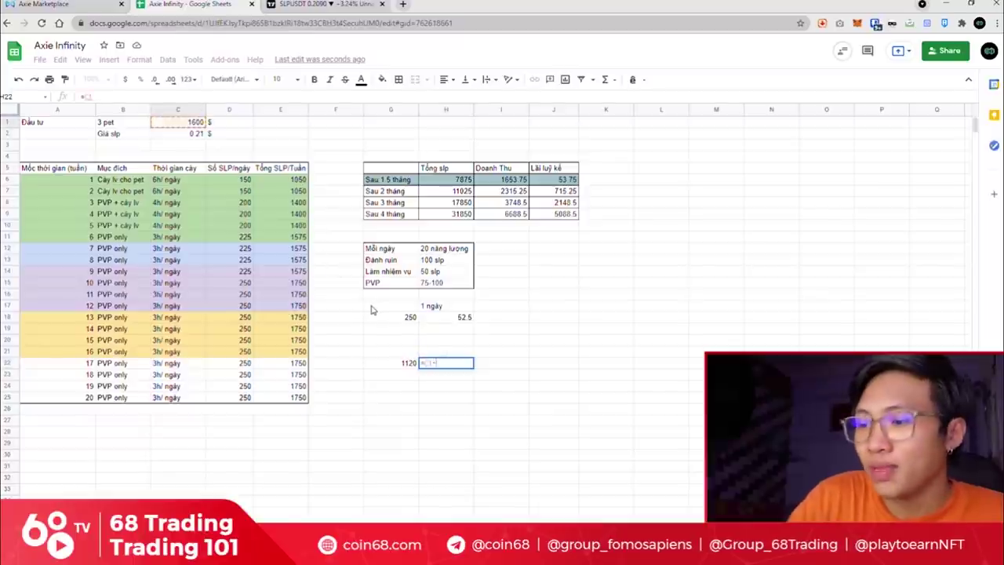
pyautogui.click(404, 364)
pyautogui.click(430, 365)
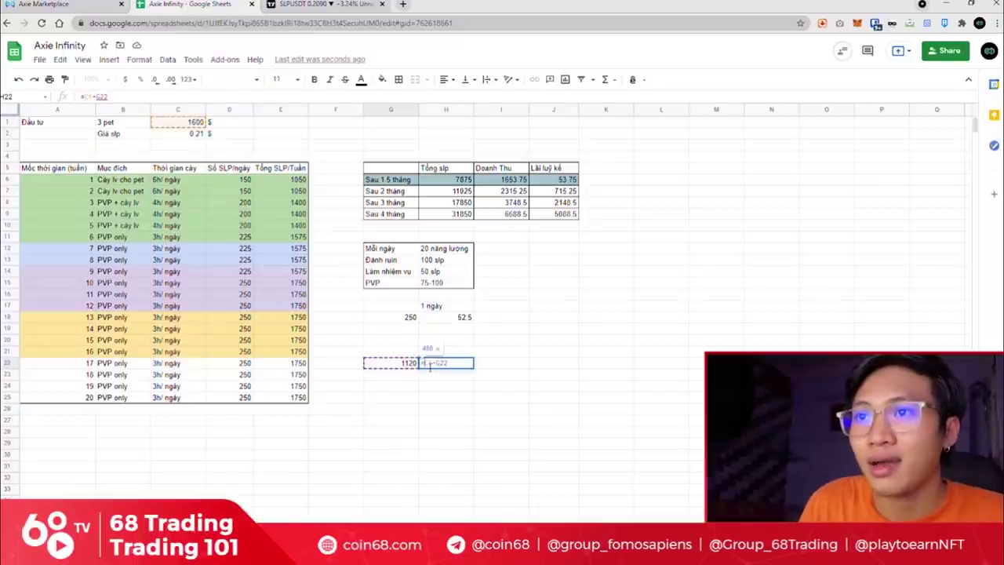
pyautogui.write('(')
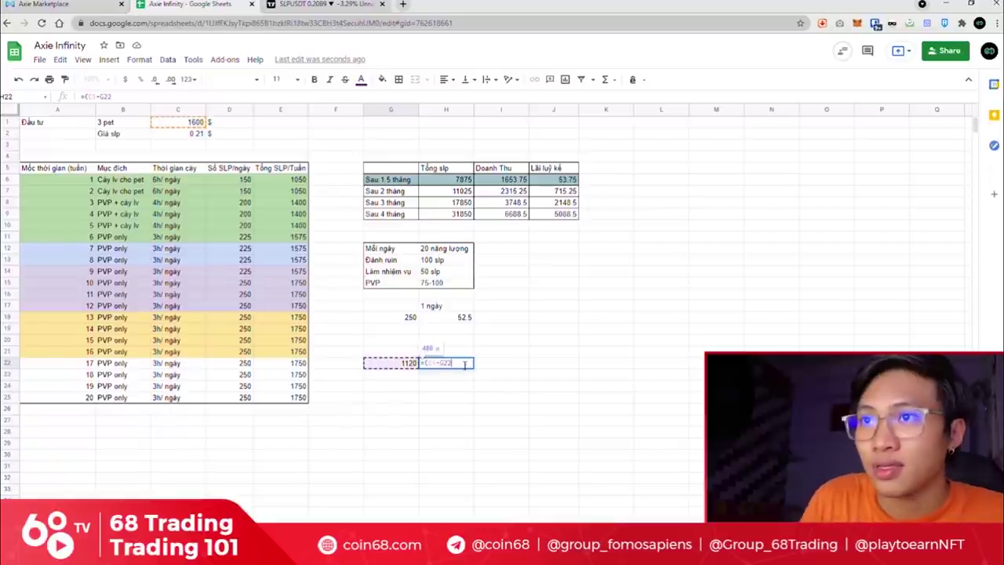
pyautogui.write(')/')
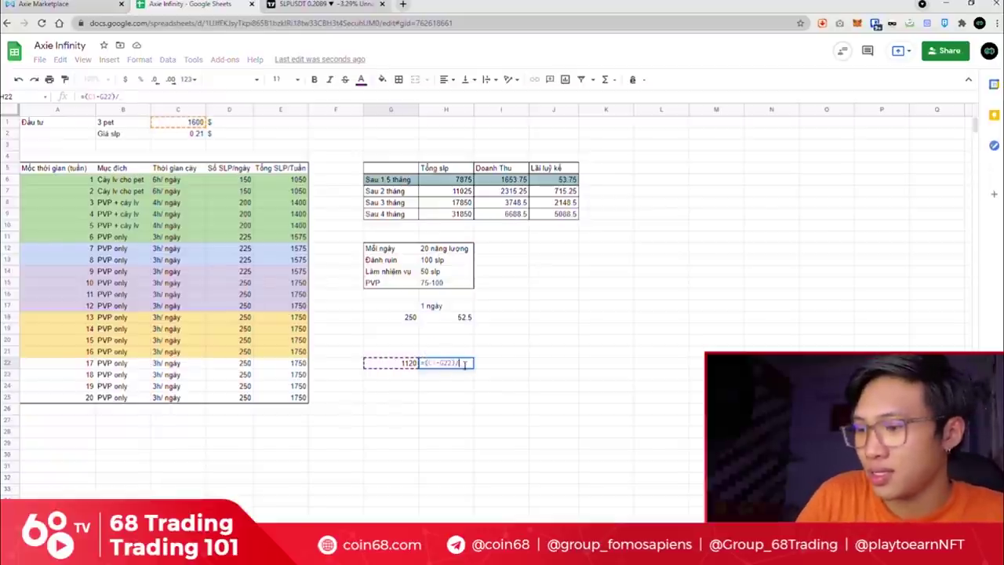
pyautogui.click(459, 319)
pyautogui.press('Return')
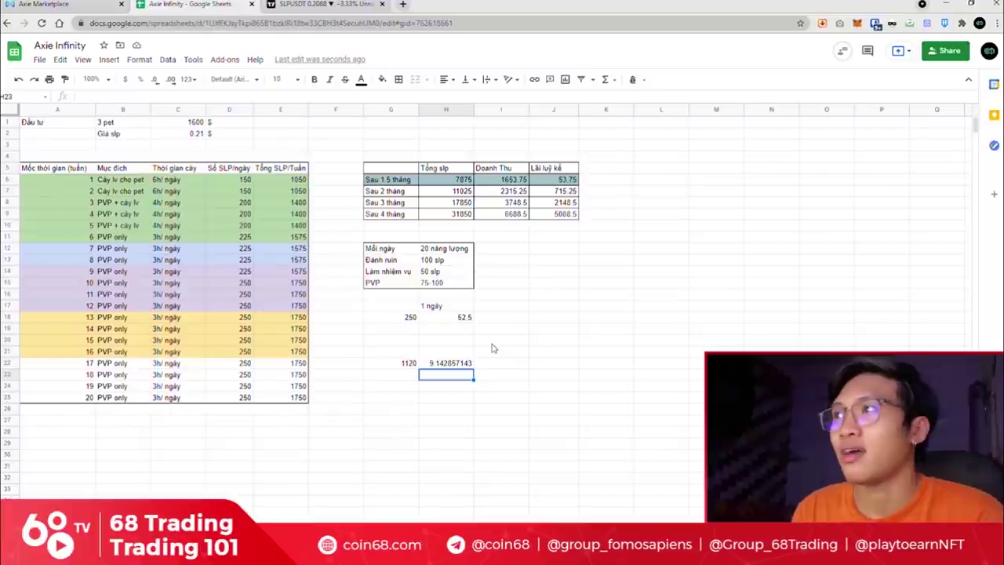
# Check the projected SLP correction on the TradingView chart and review the payback formula in cell H22 of the spreadsheet
pyautogui.hotkey('ctrl', 'Tab')
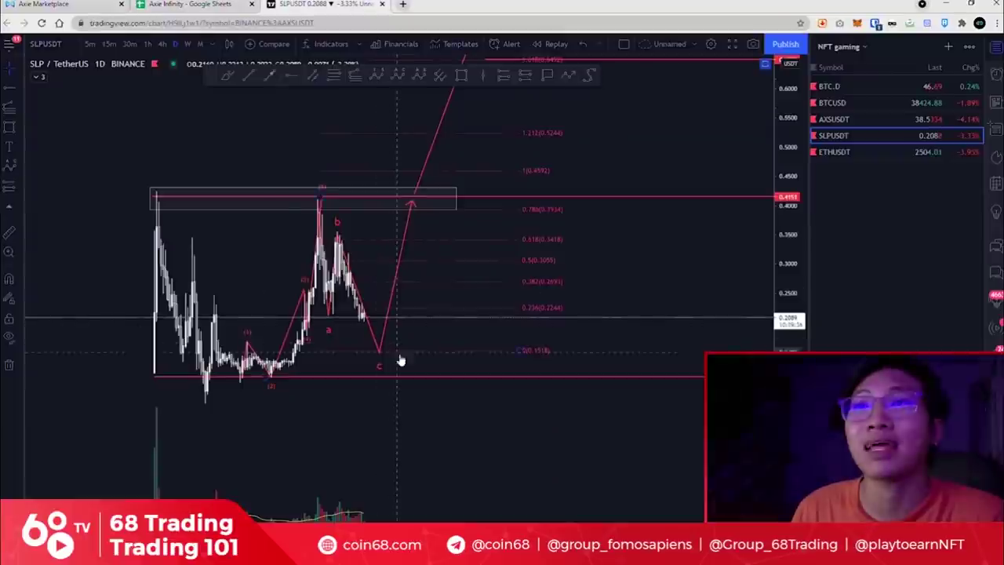
pyautogui.hotkey('ctrl', 'shift', 'Tab')
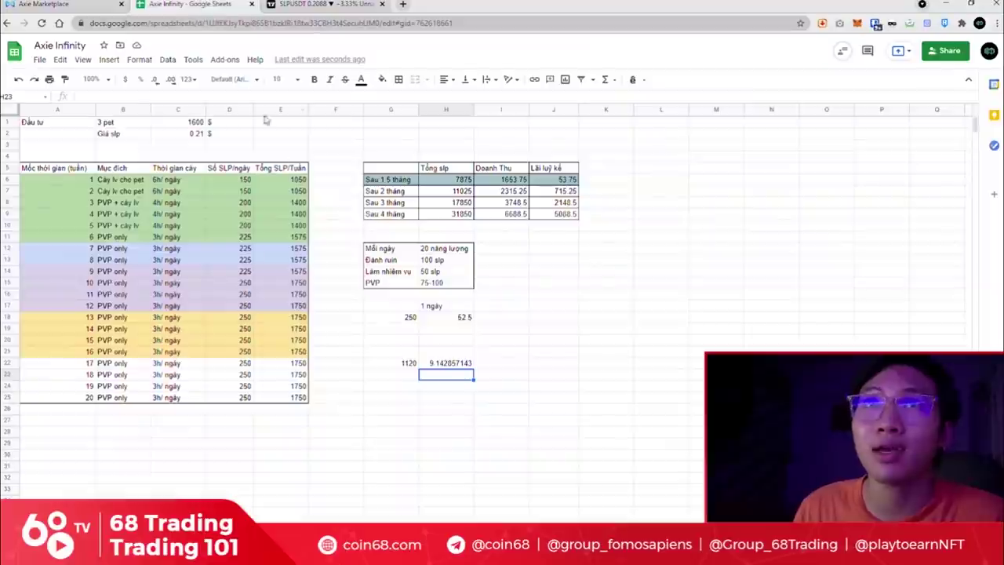
pyautogui.press('Up')
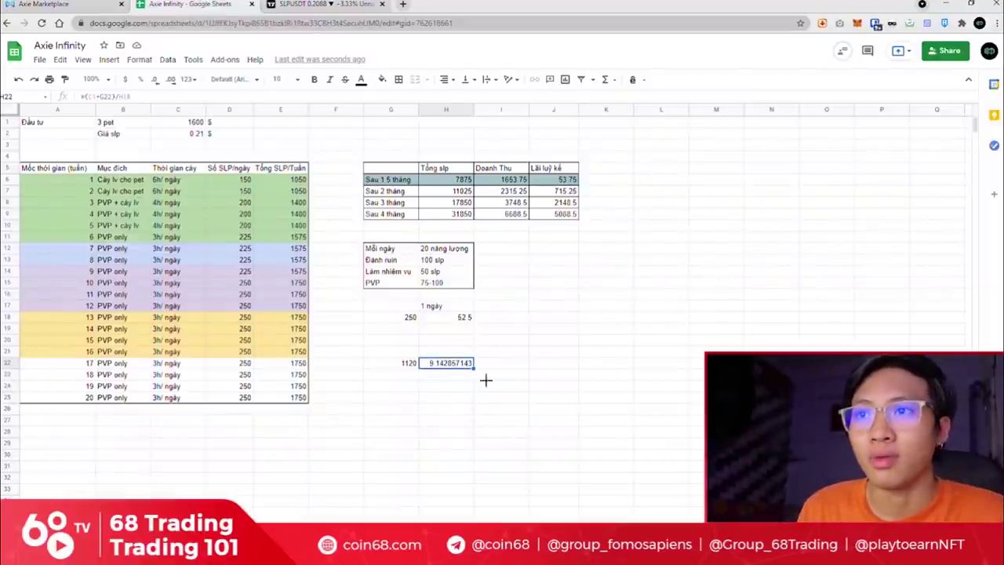
pyautogui.click(518, 402)
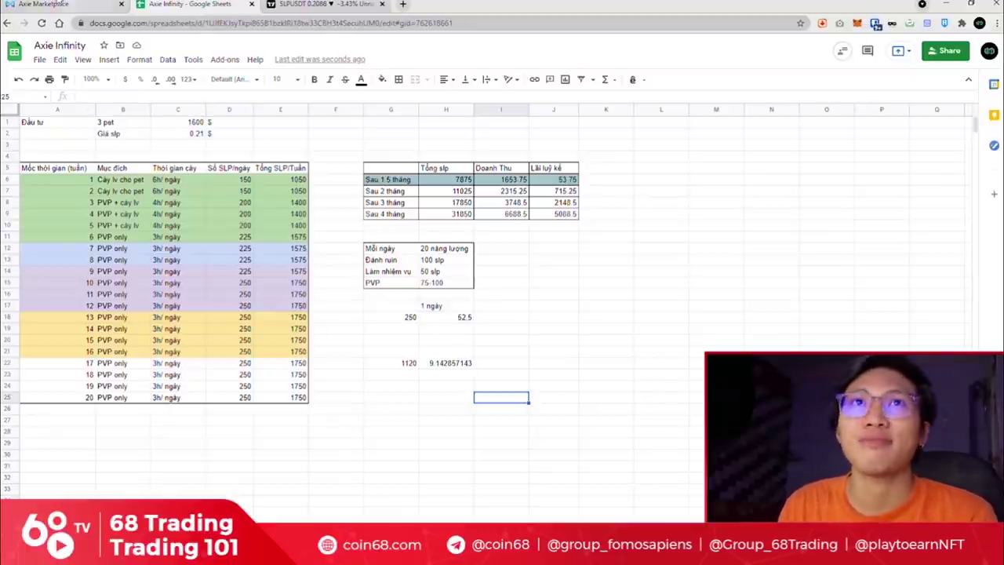
# Switch to the Axie Marketplace, open the account dashboard and review the prices of the three Axie purchases under Activities
pyautogui.click(71, 4)
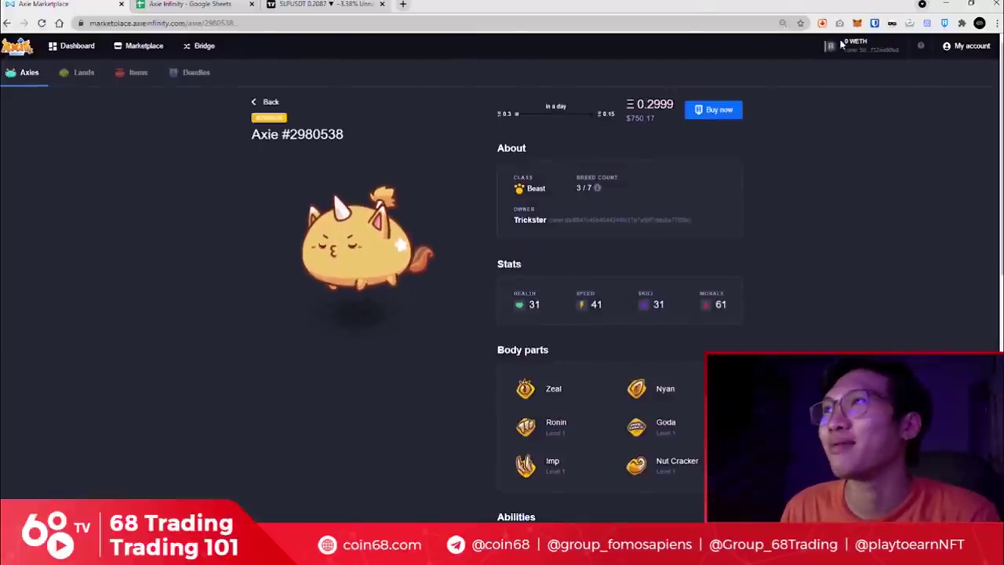
pyautogui.click(963, 45)
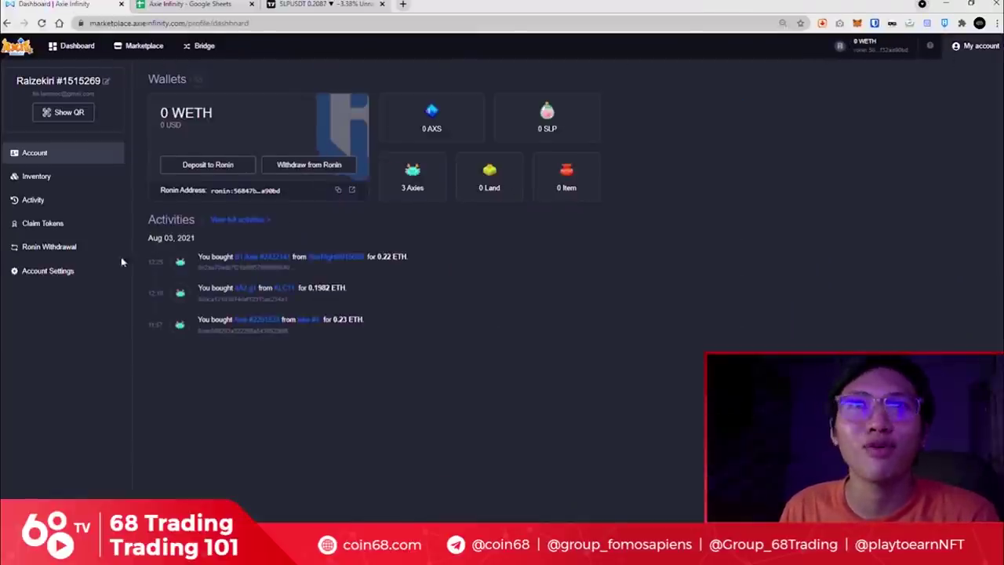
pyautogui.doubleClick(383, 256)
pyautogui.doubleClick(317, 288)
pyautogui.doubleClick(337, 319)
pyautogui.click(433, 353)
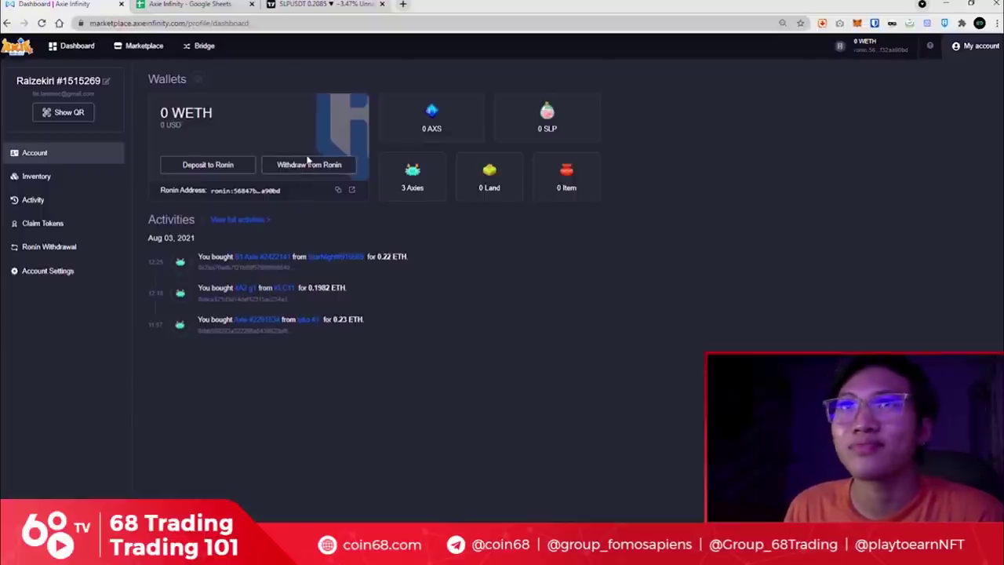
# Go back to the Axie Infinity spreadsheet and review the daily income figure in cell H18
pyautogui.click(302, 9)
pyautogui.click(188, 4)
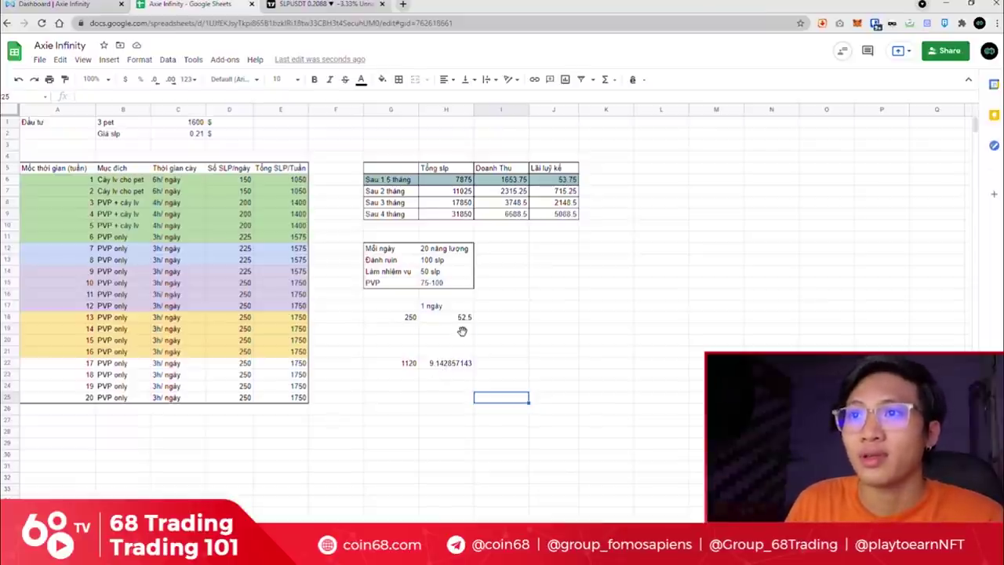
pyautogui.click(462, 331)
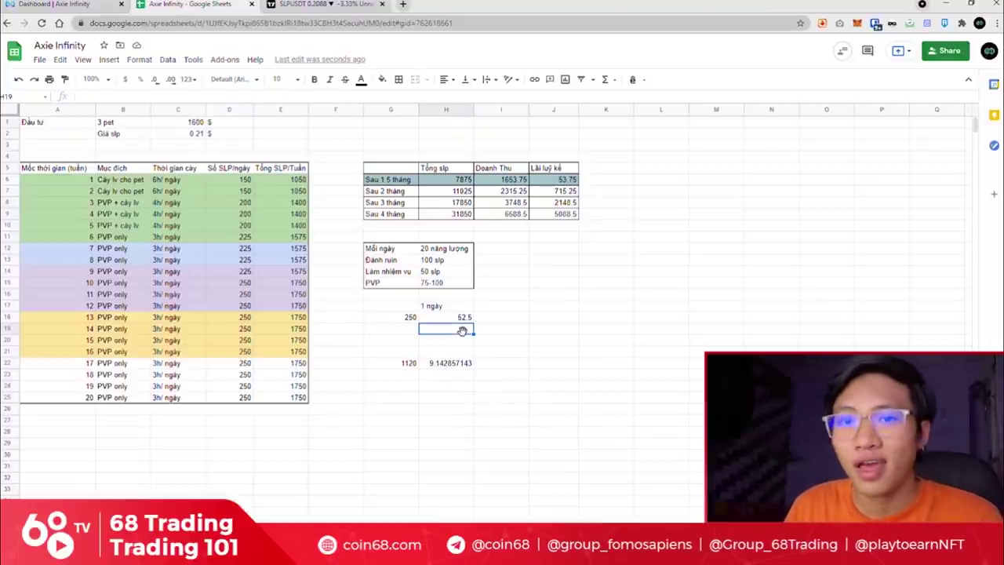